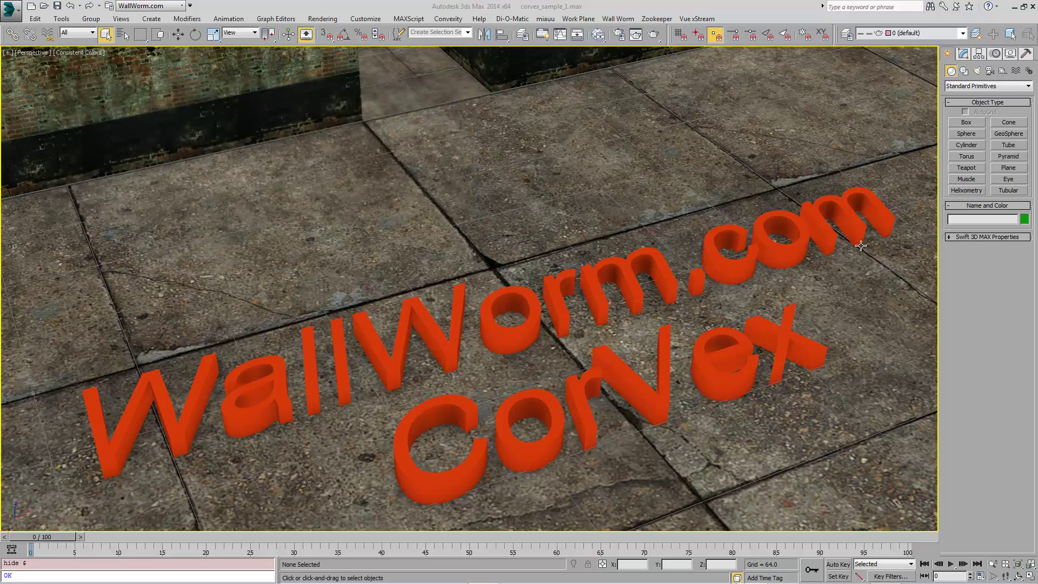
Step: Create two boxes on the ground behind the text, one about 60 × 62 × 109 units, the other about 93 × 82 × 124
{"action": "left_click", "coordinate": [968, 124]}
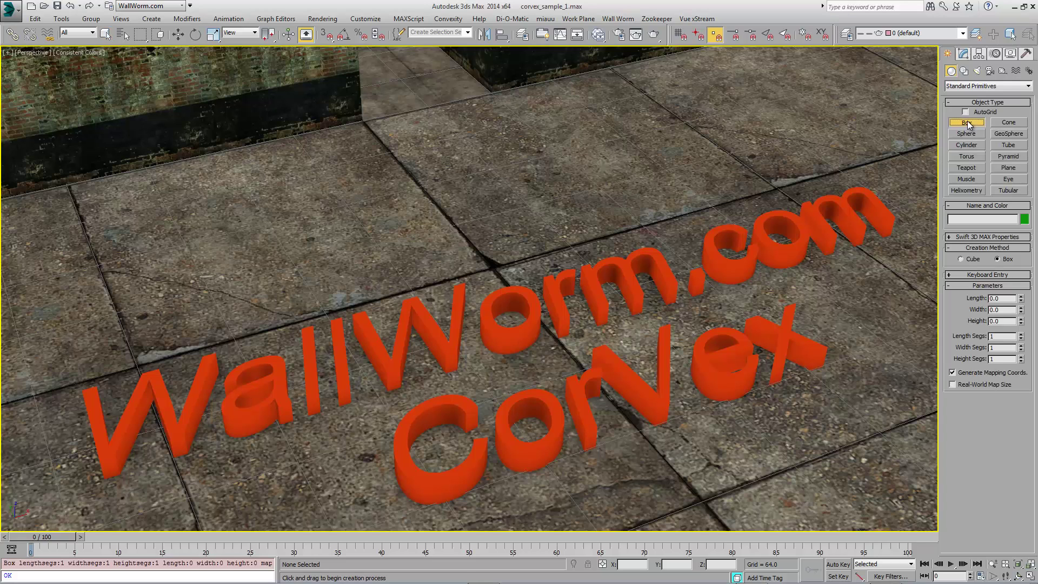
{"action": "left_click_drag", "start_coordinate": [387, 219], "coordinate": [494, 237]}
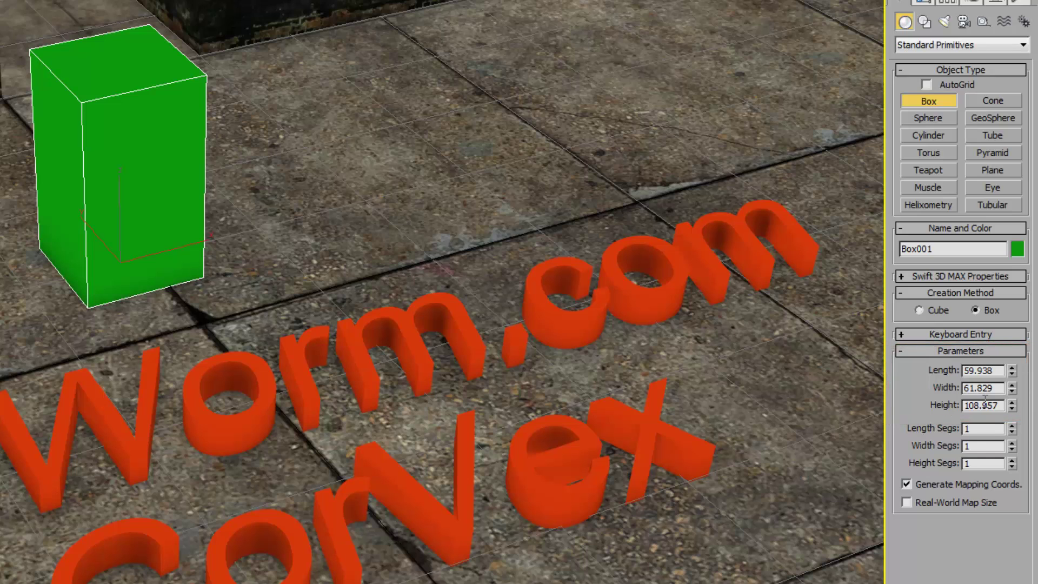
{"action": "left_click_drag", "start_coordinate": [349, 156], "coordinate": [580, 196]}
{"action": "left_click", "coordinate": [574, 49]}
{"action": "middle_click_drag", "start_coordinate": [574, 49], "coordinate": [532, 217]}
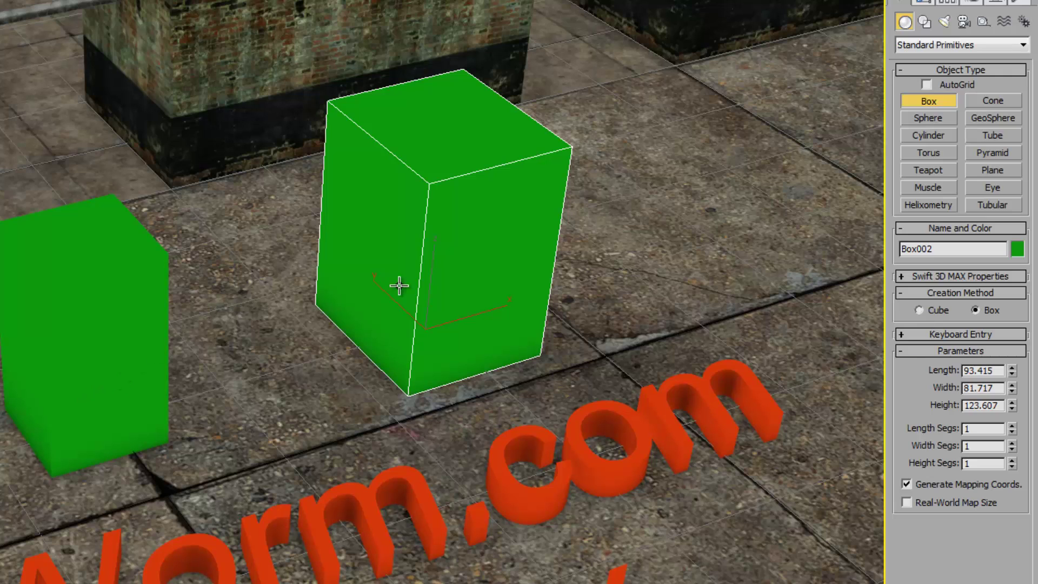
Step: Start wiring parameters from Box002's Width to Box001's Height
{"action": "right_click", "coordinate": [436, 277]}
{"action": "right_click", "coordinate": [445, 267]}
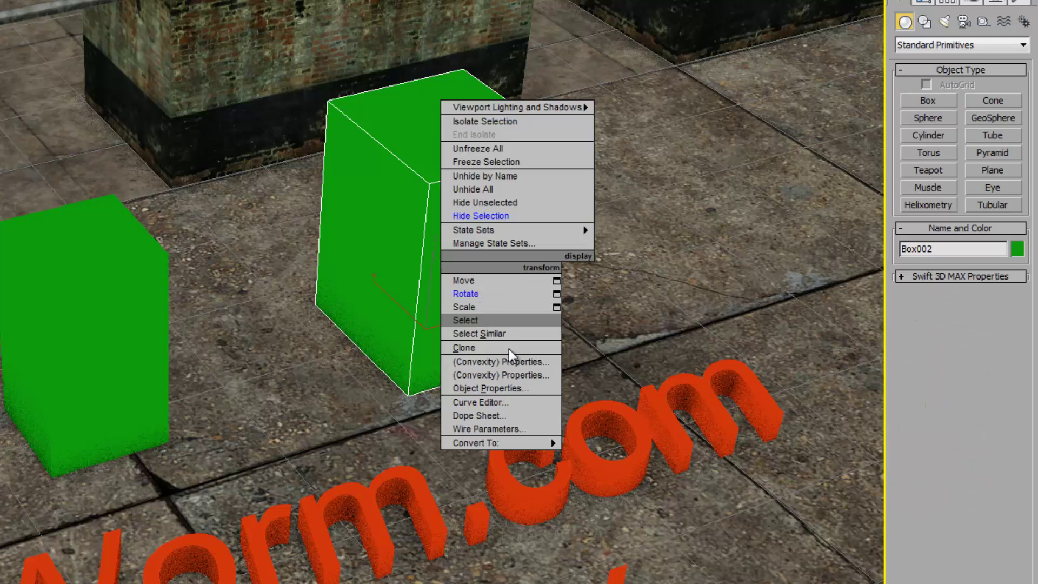
{"action": "left_click", "coordinate": [491, 427]}
{"action": "mouse_move", "coordinate": [425, 359]}
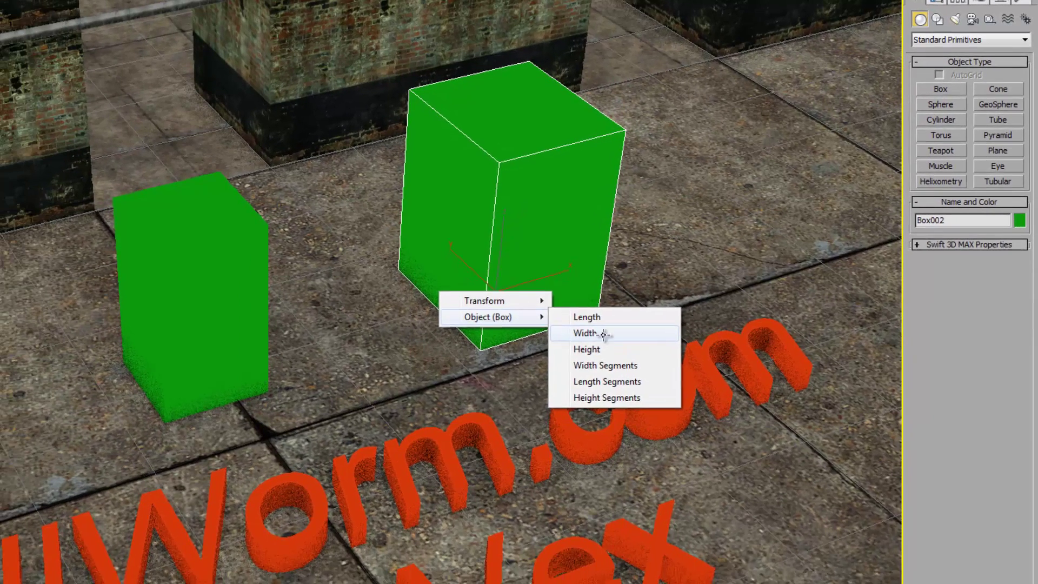
{"action": "left_click", "coordinate": [547, 377]}
{"action": "left_click", "coordinate": [216, 283]}
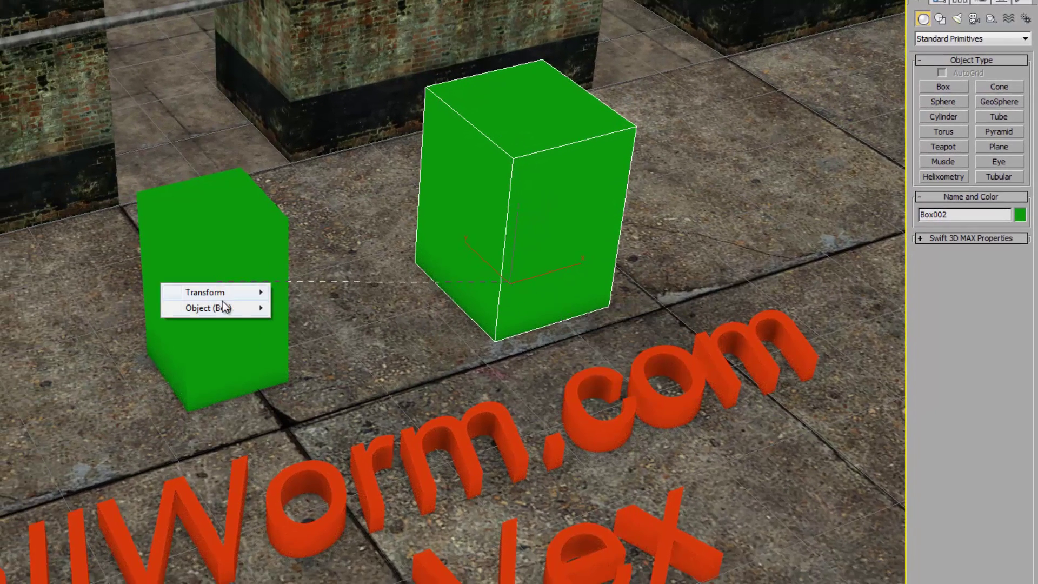
{"action": "mouse_move", "coordinate": [222, 306]}
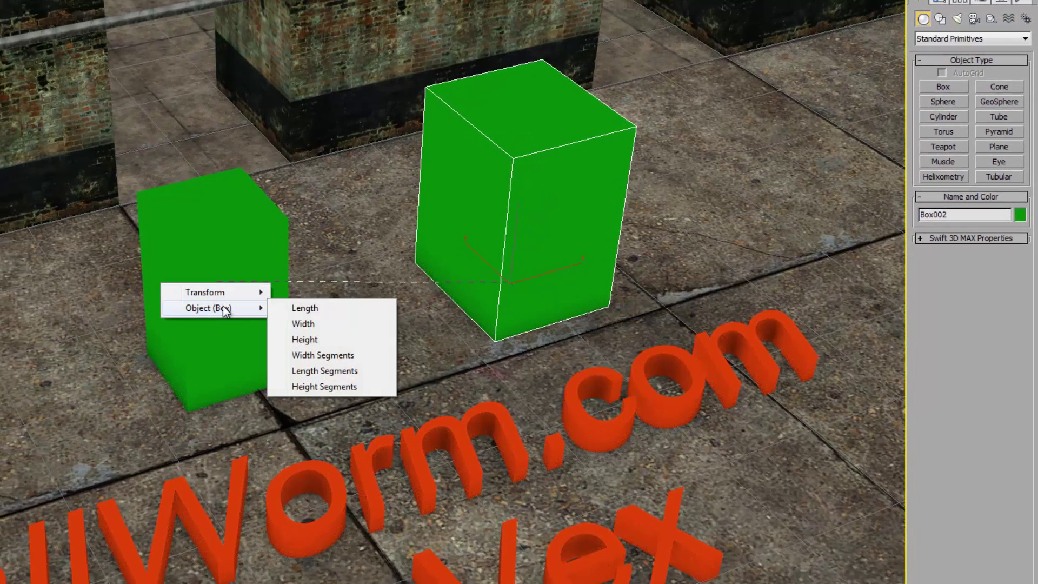
{"action": "left_click", "coordinate": [303, 339]}
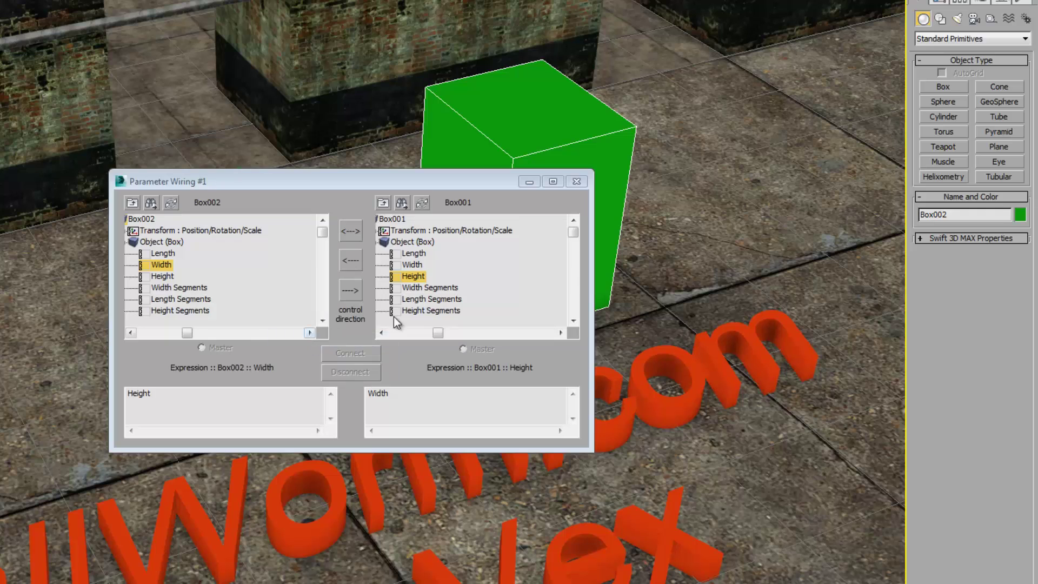
Step: Connect the two wired parameters with two-way control and close the Parameter Wiring dialog
{"action": "left_click", "coordinate": [348, 231]}
{"action": "left_click", "coordinate": [357, 353]}
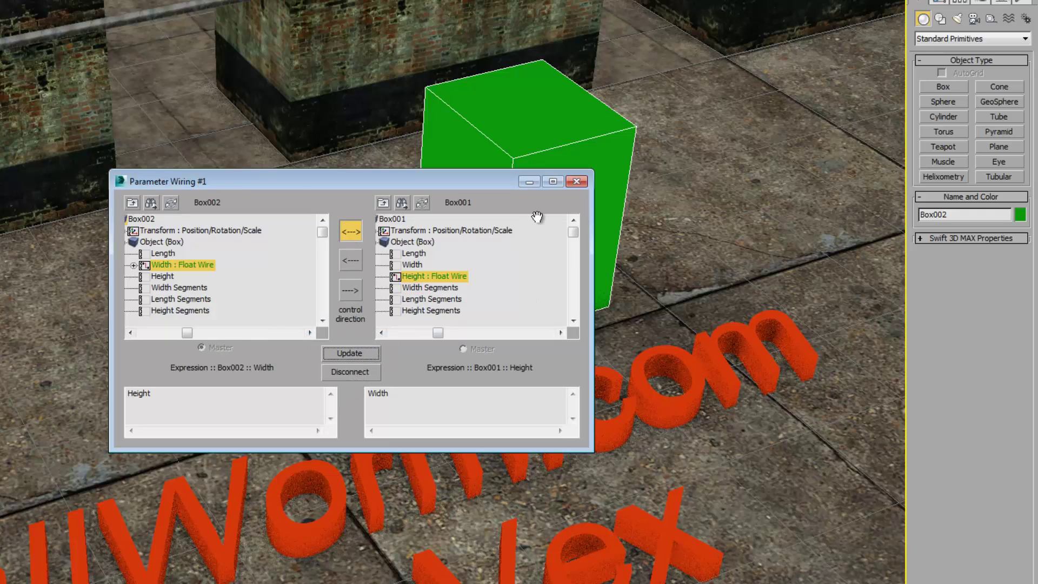
{"action": "left_click", "coordinate": [577, 181]}
Step: Increase Box001's height to 203.475
{"action": "left_click", "coordinate": [243, 299]}
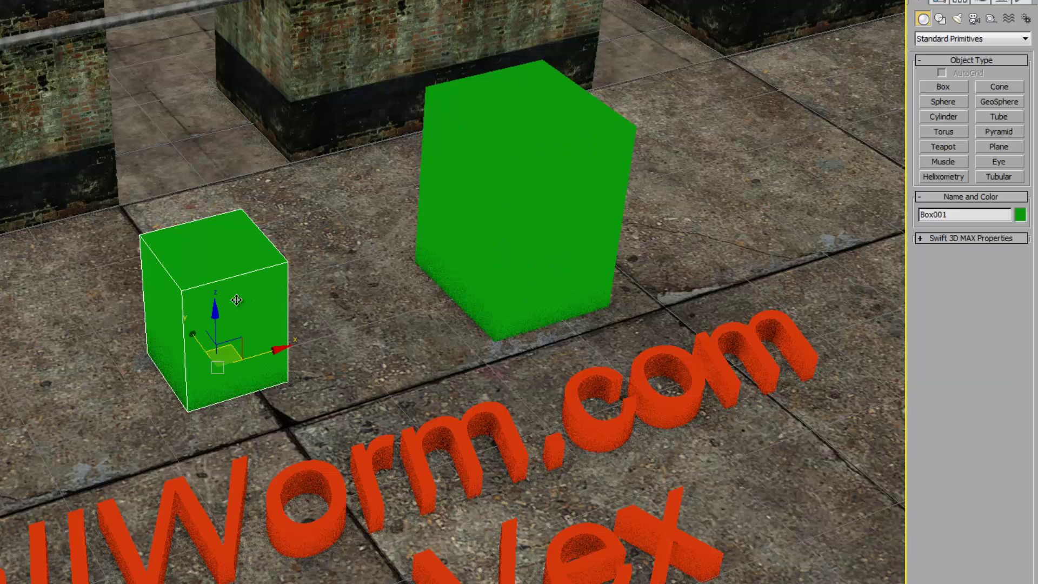
{"action": "left_click", "coordinate": [940, 2]}
{"action": "left_click_drag", "start_coordinate": [1014, 165], "coordinate": [1014, 57]}
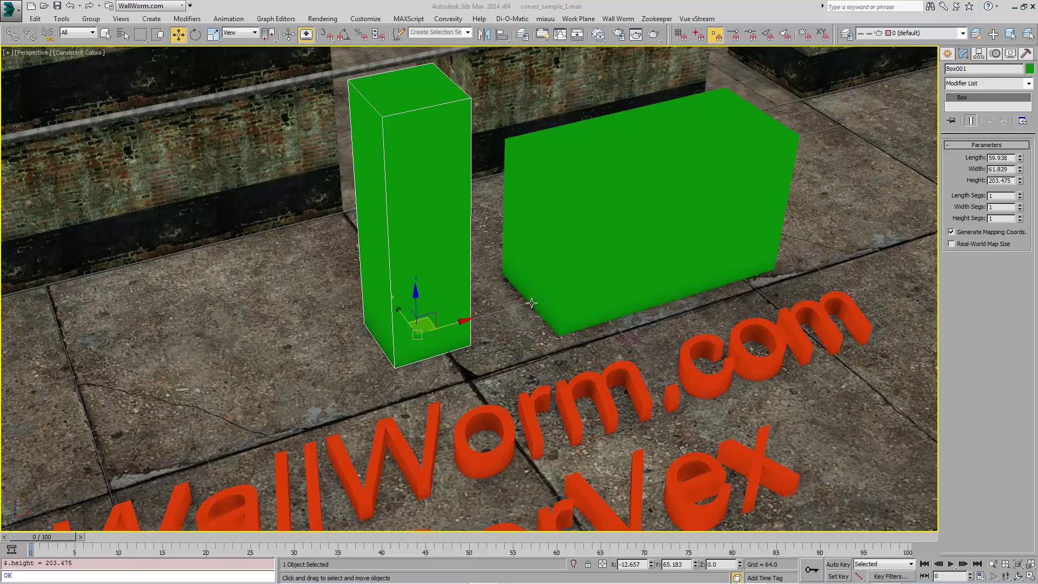
Step: Examine the brick building's rooftop and edges together with the surrounding outer walls and sky ceiling
{"action": "middle_click_drag", "start_coordinate": [339, 249], "coordinate": [657, 302]}
{"action": "scroll", "coordinate": [465, 219], "scroll_direction": "down", "scroll_amount": 3}
{"action": "middle_click_drag", "start_coordinate": [477, 385], "coordinate": [529, 360], "text": "alt"}
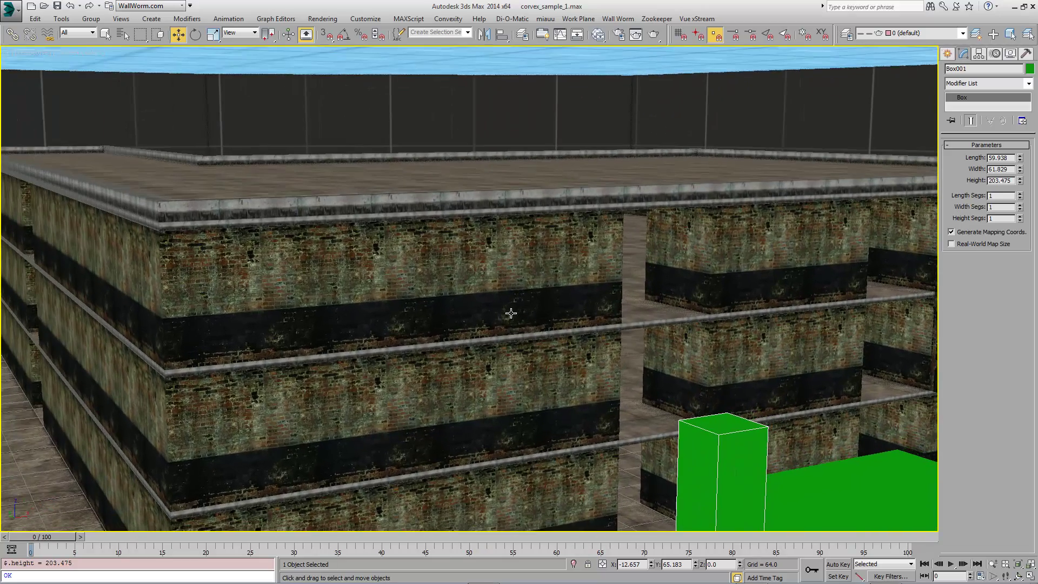
{"action": "scroll", "coordinate": [511, 313], "scroll_direction": "up", "scroll_amount": 4}
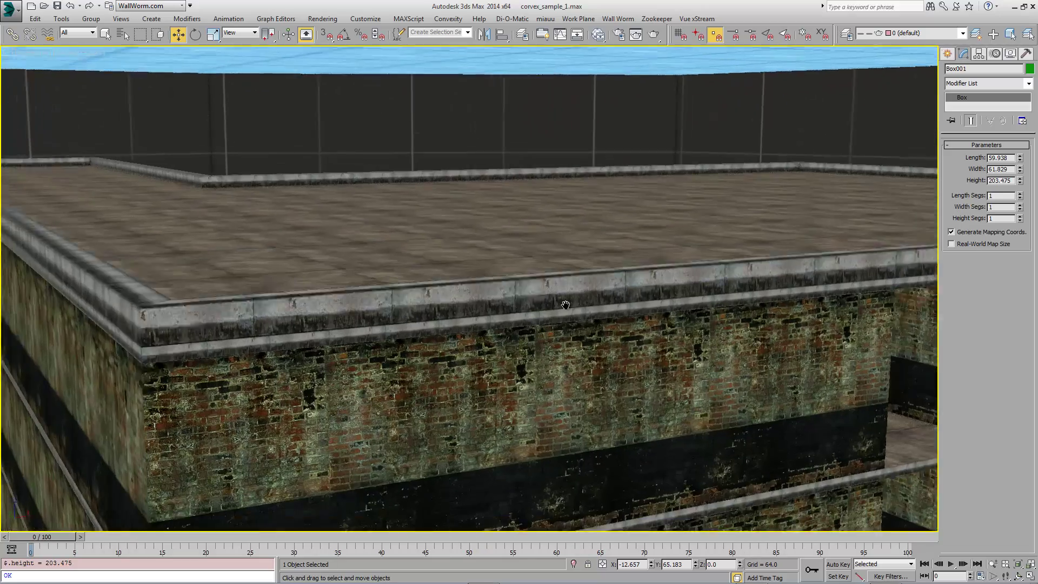
{"action": "middle_click_drag", "start_coordinate": [566, 305], "coordinate": [571, 312], "text": "alt"}
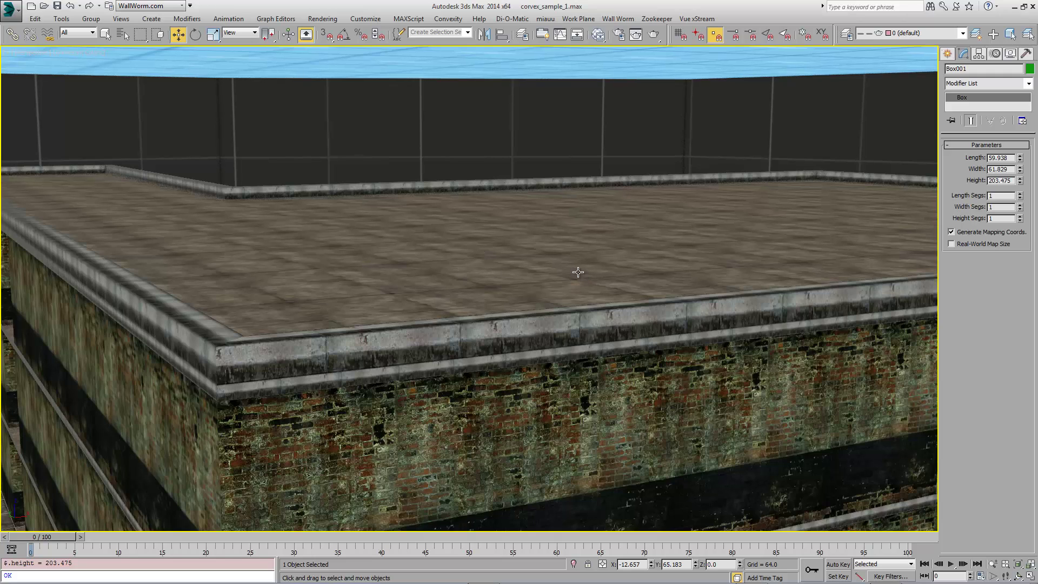
{"action": "middle_click_drag", "start_coordinate": [652, 306], "coordinate": [576, 240]}
{"action": "scroll", "coordinate": [582, 256], "scroll_direction": "down", "scroll_amount": 3}
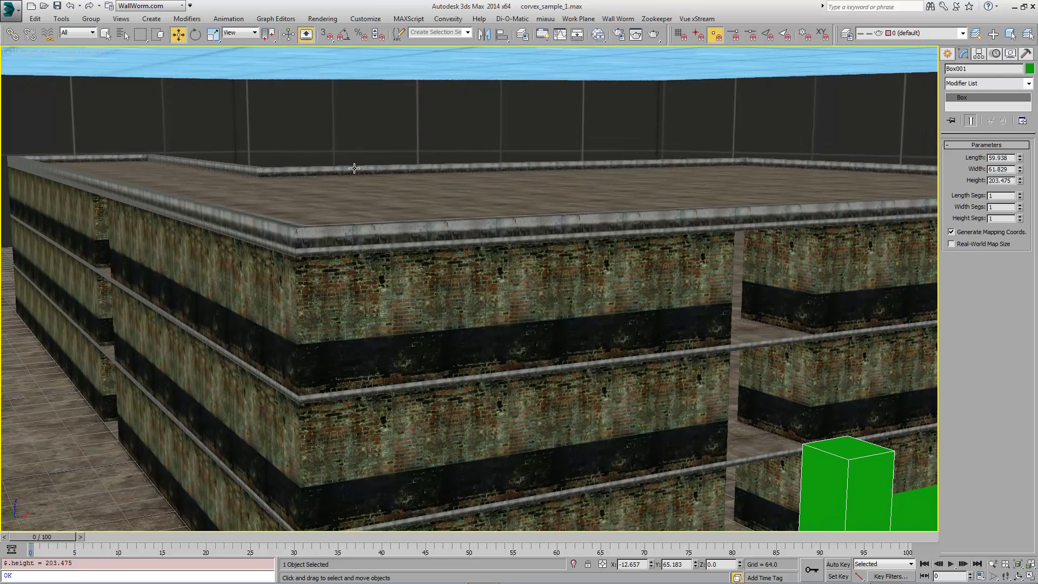
{"action": "middle_click_drag", "start_coordinate": [499, 195], "coordinate": [463, 219]}
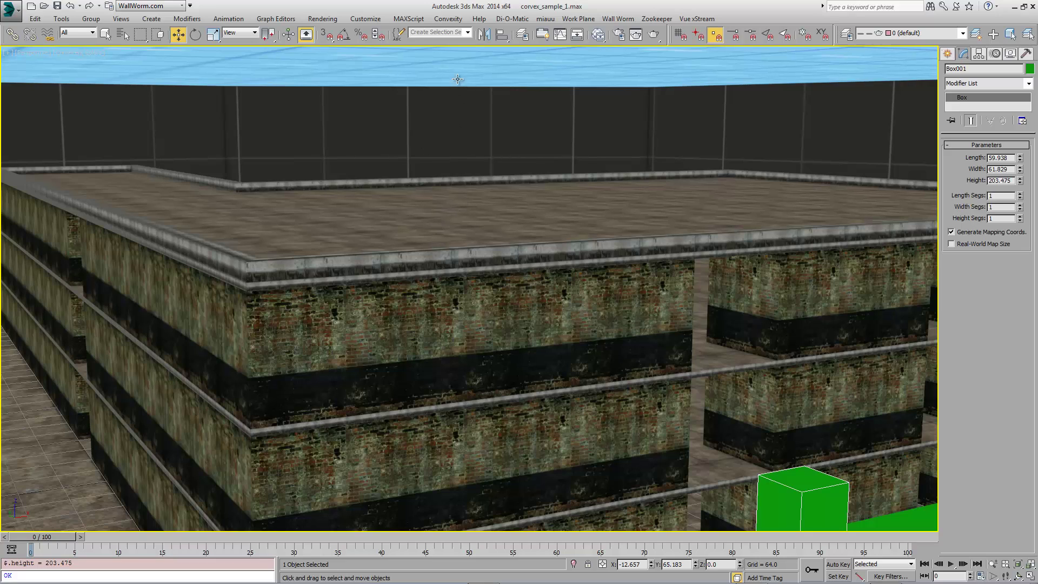
{"action": "middle_click_drag", "start_coordinate": [458, 117], "coordinate": [458, 126]}
Step: Create a cylinder on the building's roof with AutoGrid, about 146 in radius and about 324 high
{"action": "left_click", "coordinate": [947, 54]}
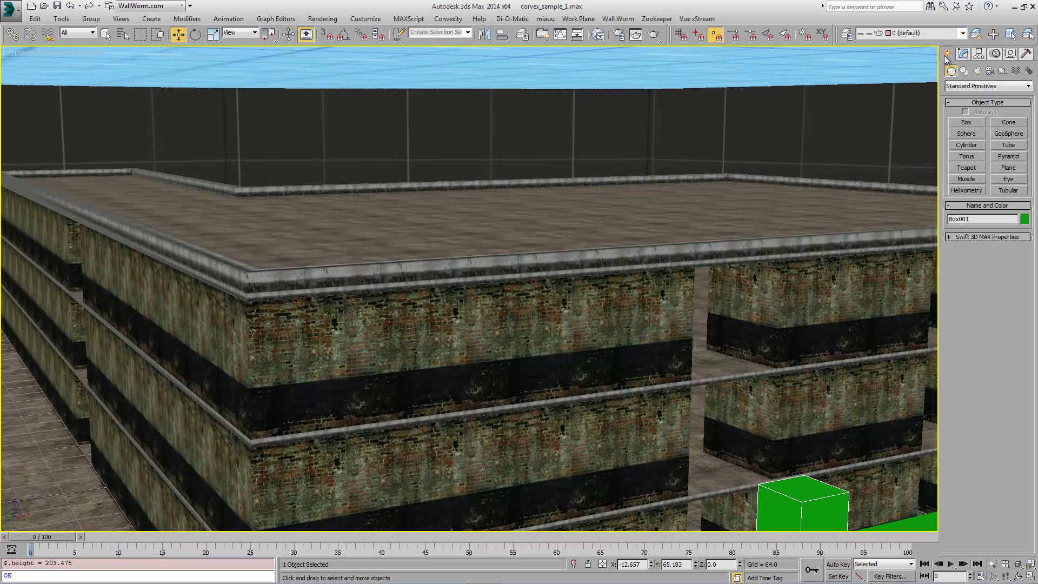
{"action": "left_click", "coordinate": [972, 145]}
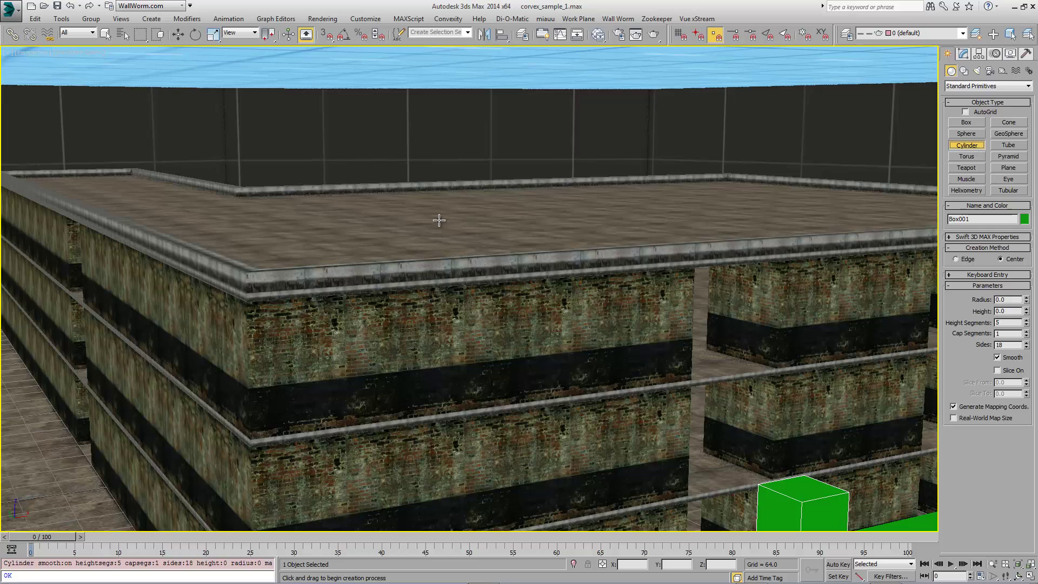
{"action": "left_click", "coordinate": [967, 112]}
{"action": "left_click_drag", "start_coordinate": [371, 229], "coordinate": [475, 230]}
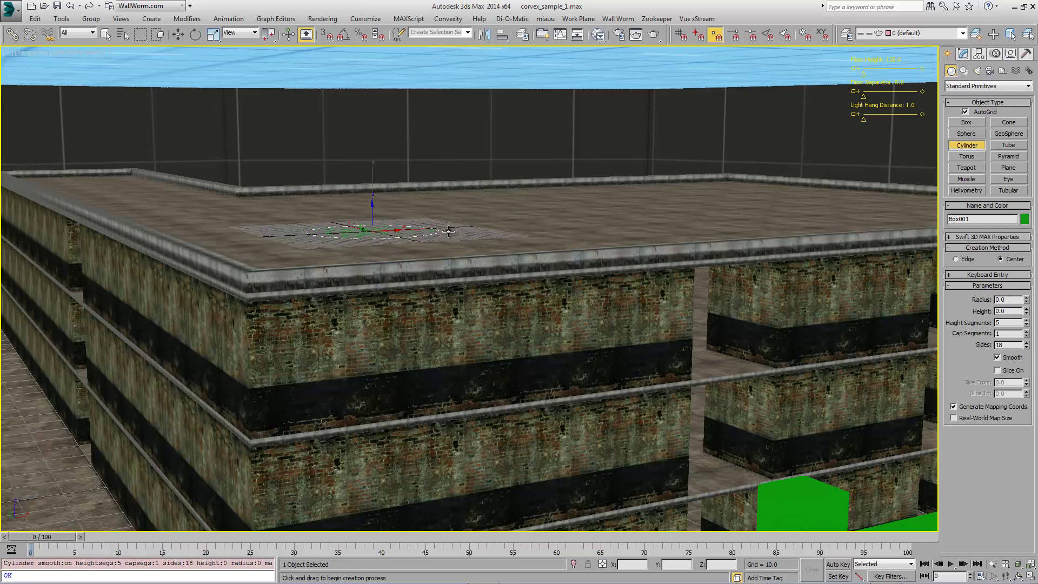
{"action": "left_click", "coordinate": [462, 5]}
{"action": "middle_click_drag", "start_coordinate": [415, 225], "coordinate": [415, 293]}
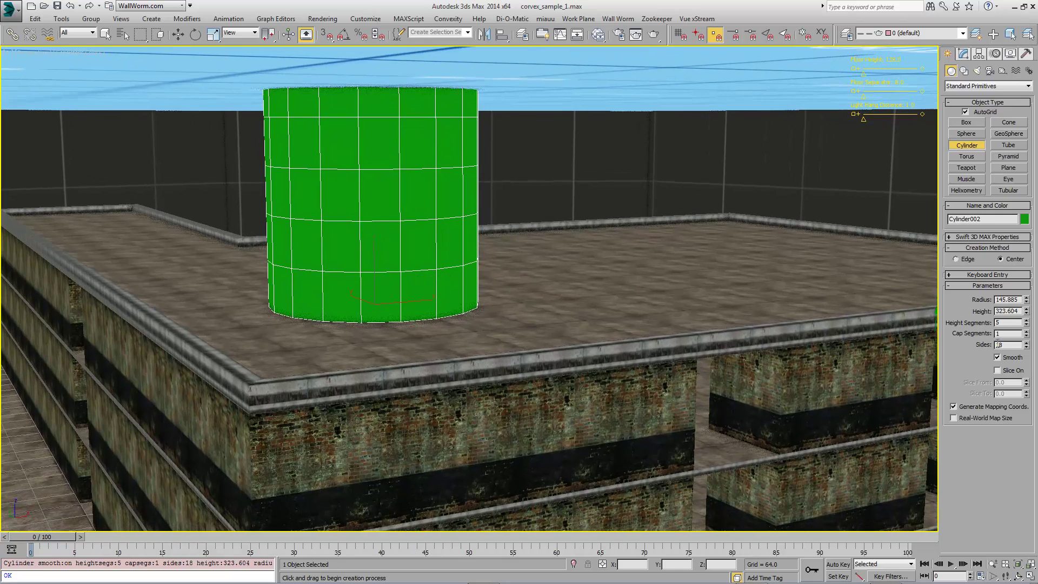
Step: Set the rooftop cylinder's height to 512 and finish creating it
{"action": "double_click", "coordinate": [1018, 311]}
{"action": "key", "text": "BackSpace"}
{"action": "key", "text": "Tab"}
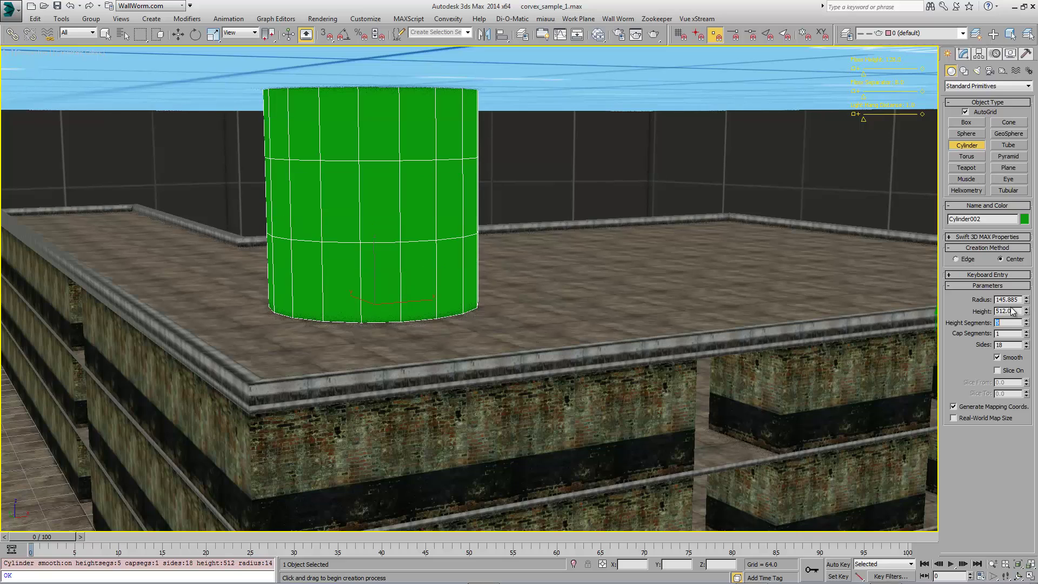
{"action": "middle_click_drag", "start_coordinate": [523, 291], "coordinate": [482, 276], "text": "alt"}
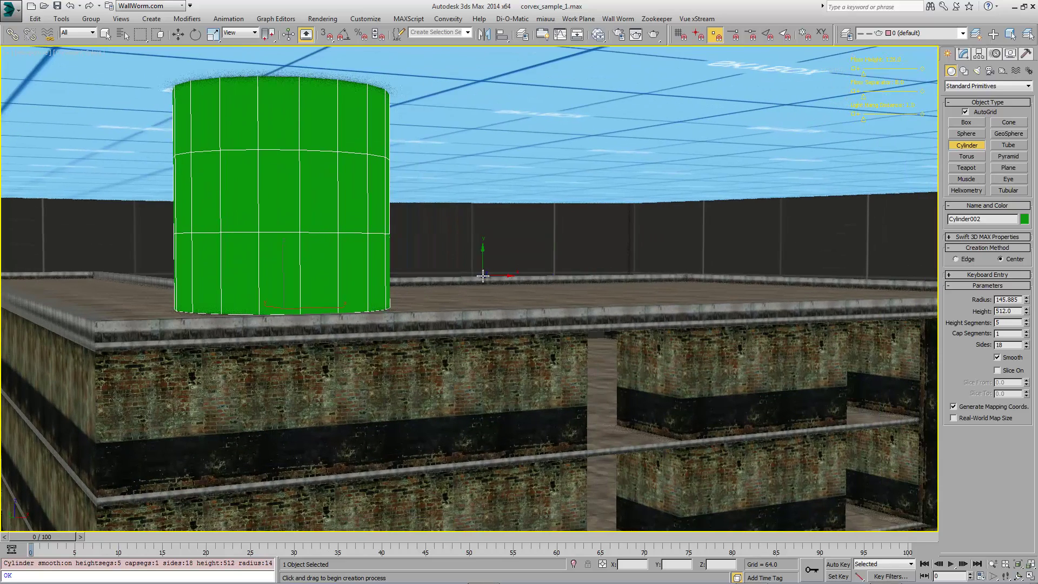
{"action": "middle_click_drag", "start_coordinate": [628, 265], "coordinate": [576, 273], "text": "alt"}
{"action": "key", "text": "w"}
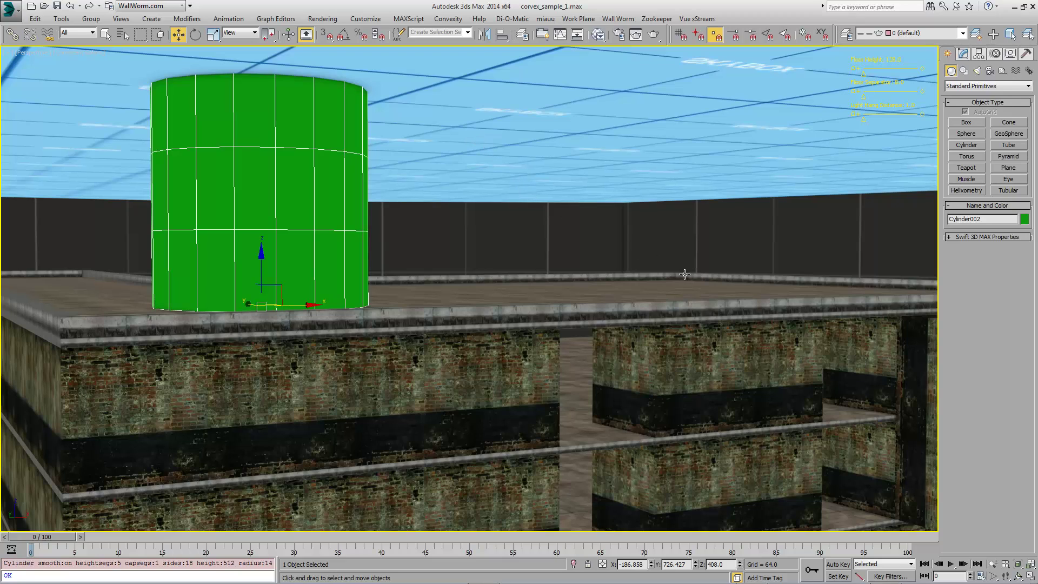
Step: Raise the outer wall Corvex object's height to 1234
{"action": "left_click", "coordinate": [732, 231]}
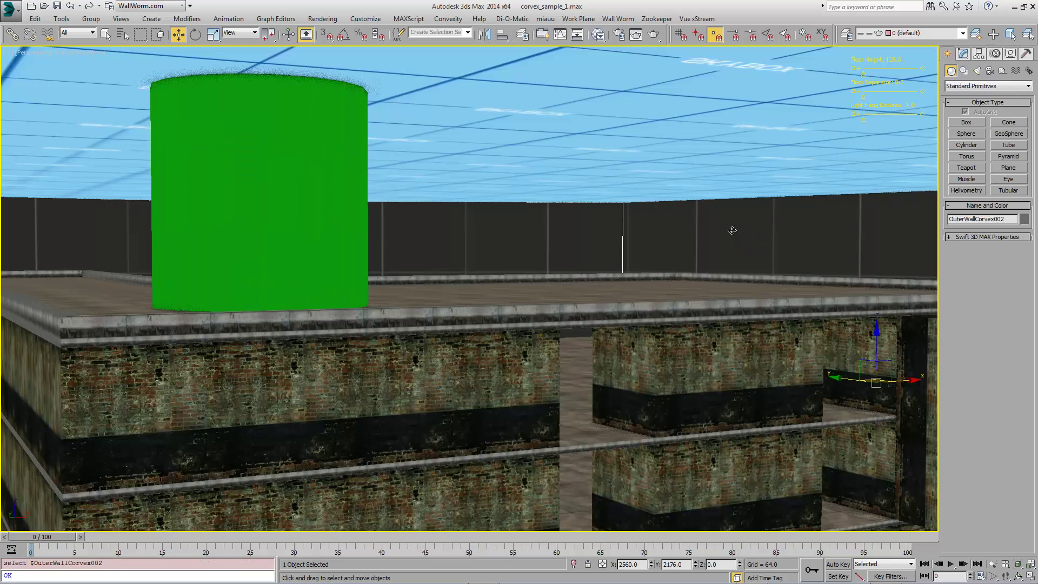
{"action": "left_click", "coordinate": [963, 54]}
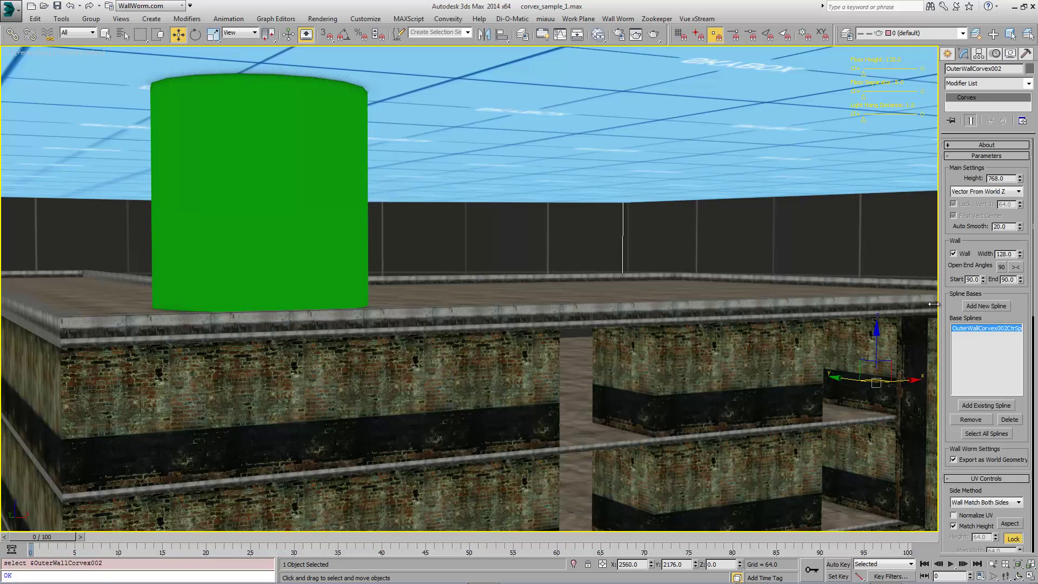
{"action": "left_click_drag", "start_coordinate": [1022, 184], "coordinate": [1022, 38]}
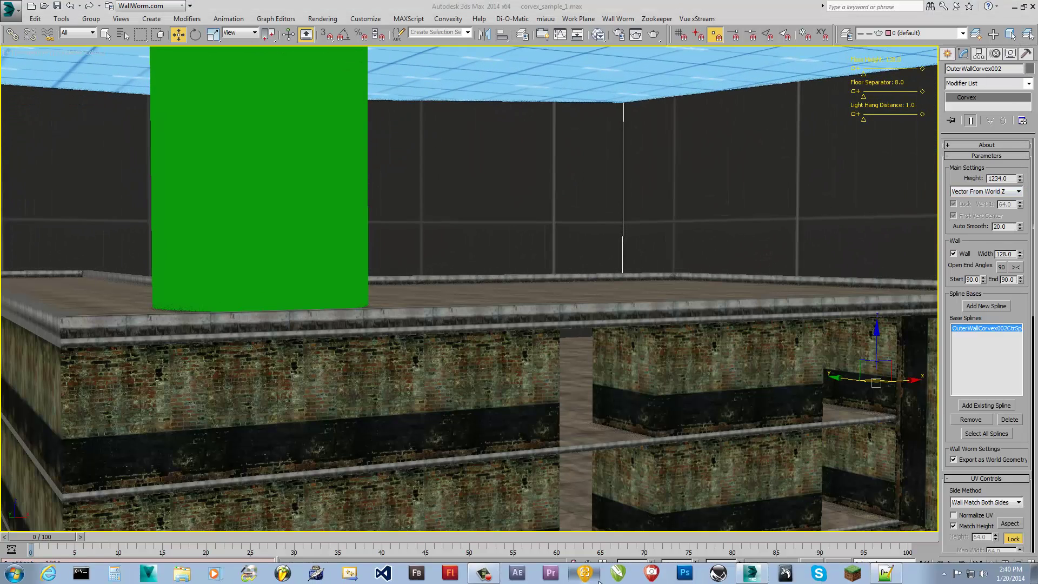
{"action": "scroll", "coordinate": [541, 346], "scroll_direction": "up", "scroll_amount": 4}
{"action": "middle_click_drag", "start_coordinate": [526, 318], "coordinate": [540, 359]}
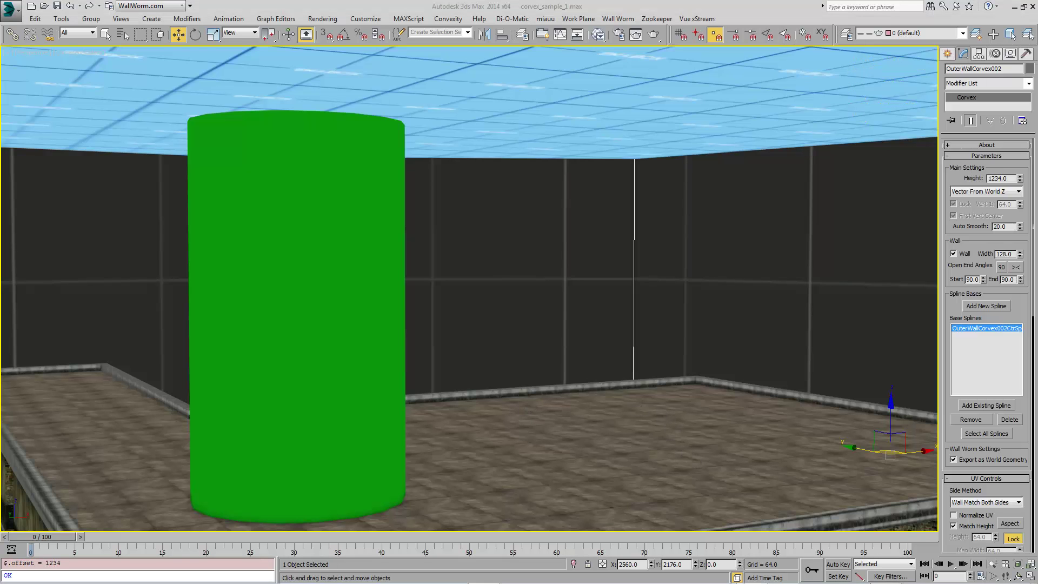
Step: Set the wall width of the building's brick walls, WallsCorvex001, to 22.3
{"action": "middle_click_drag", "start_coordinate": [828, 466], "coordinate": [695, 137]}
{"action": "middle_click_drag", "start_coordinate": [640, 328], "coordinate": [715, 319]}
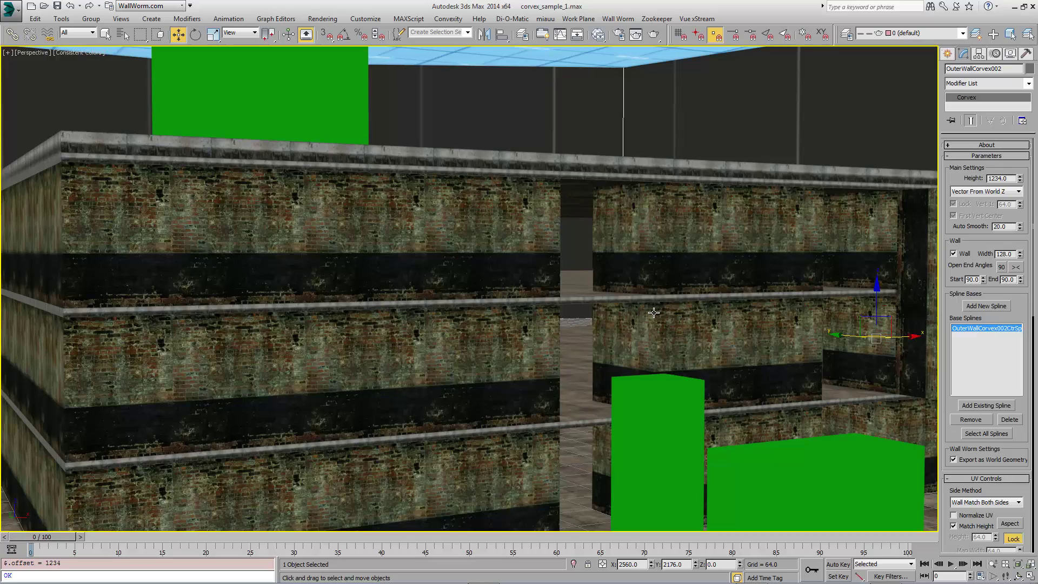
{"action": "scroll", "coordinate": [650, 308], "scroll_direction": "up", "scroll_amount": 4}
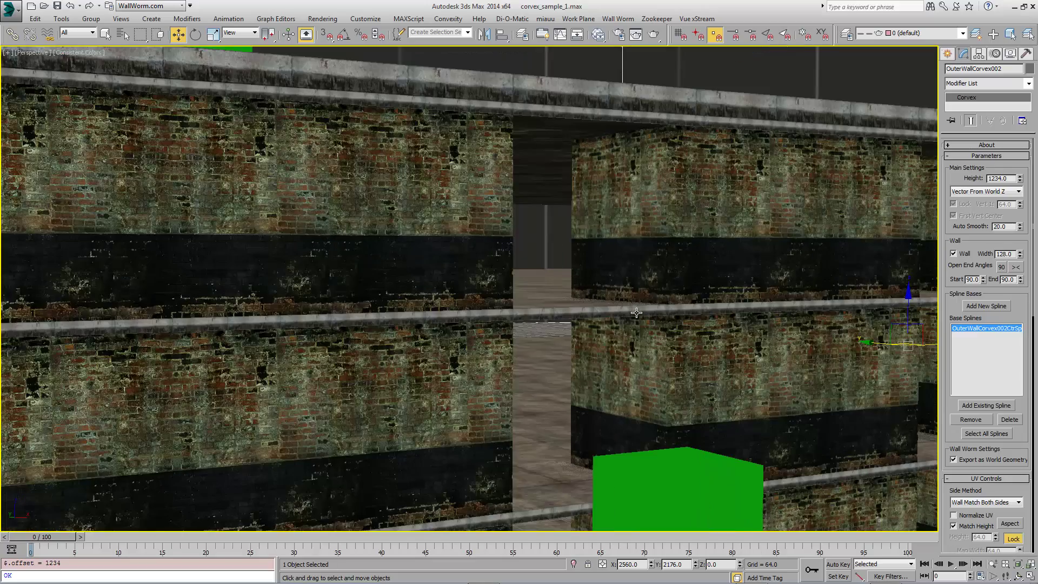
{"action": "middle_click_drag", "start_coordinate": [668, 311], "coordinate": [819, 302]}
{"action": "middle_click_drag", "start_coordinate": [529, 324], "coordinate": [678, 283]}
{"action": "middle_click_drag", "start_coordinate": [260, 290], "coordinate": [519, 282]}
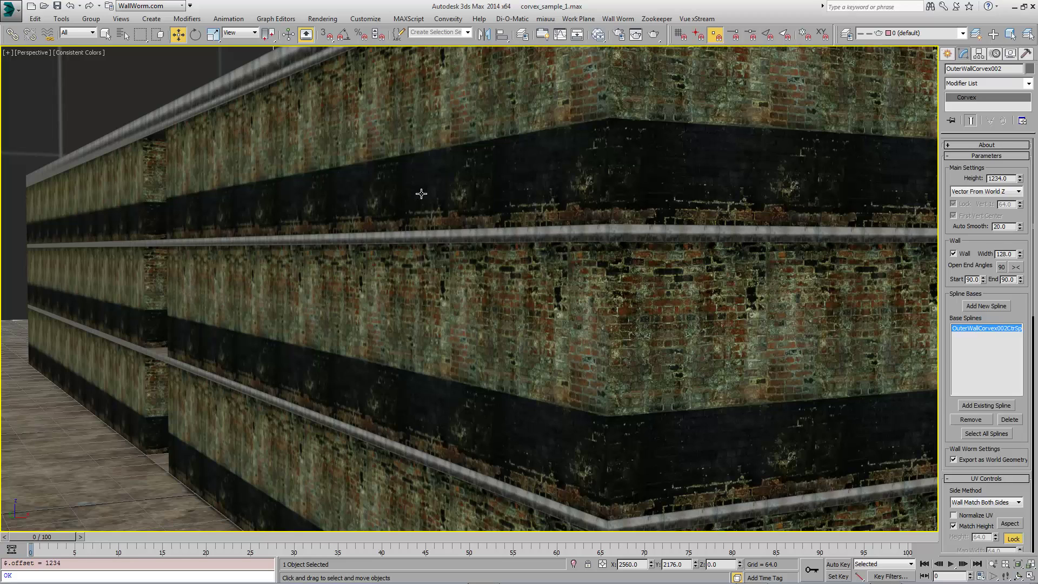
{"action": "middle_click_drag", "start_coordinate": [199, 258], "coordinate": [414, 294]}
{"action": "scroll", "coordinate": [406, 242], "scroll_direction": "up", "scroll_amount": 5}
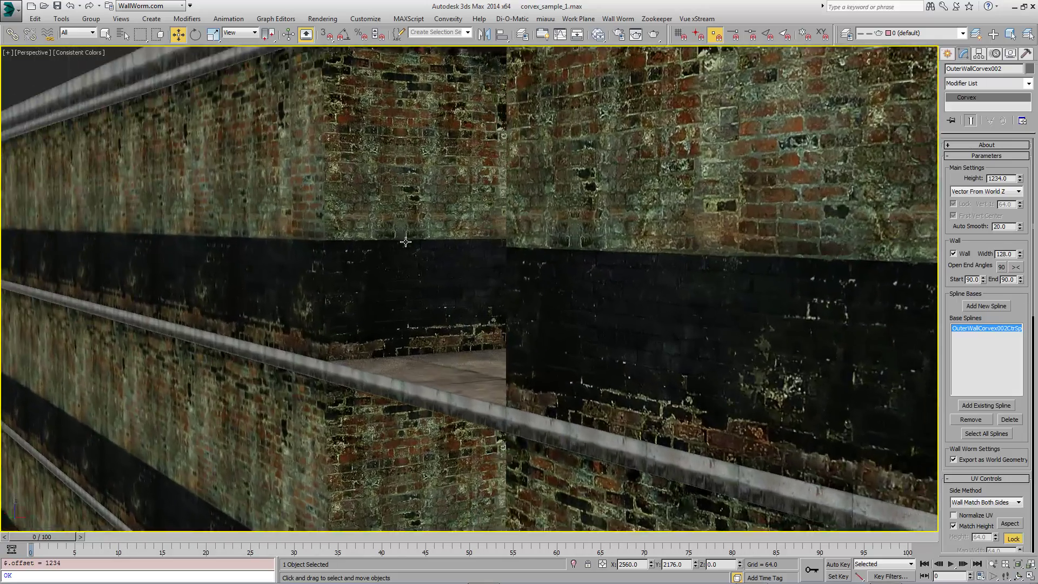
{"action": "middle_click_drag", "start_coordinate": [405, 241], "coordinate": [556, 266], "text": "alt"}
{"action": "scroll", "coordinate": [527, 272], "scroll_direction": "up", "scroll_amount": 1}
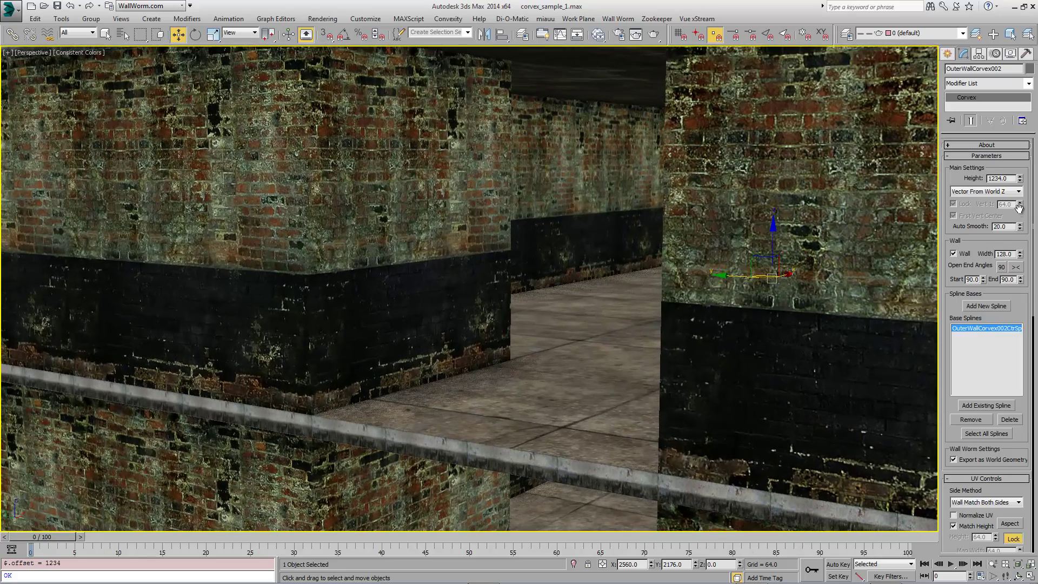
{"action": "left_click", "coordinate": [1020, 253]}
{"action": "left_click_drag", "start_coordinate": [1021, 267], "coordinate": [909, 255]}
{"action": "left_click", "coordinate": [737, 230]}
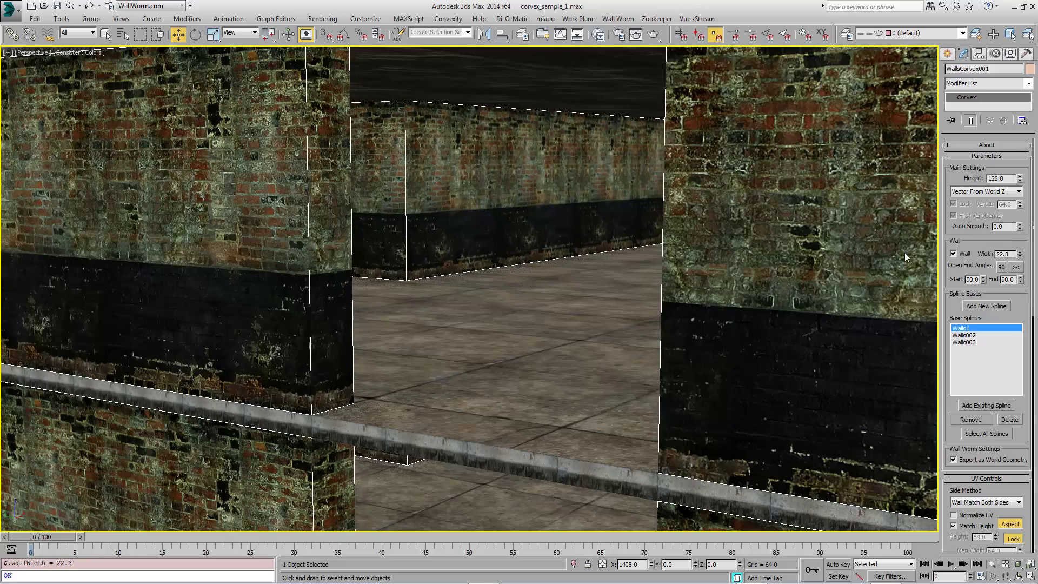
Step: Inspect the brick walls and openings across the building's different floors
{"action": "middle_click_drag", "start_coordinate": [424, 347], "coordinate": [421, 117]}
{"action": "middle_click_drag", "start_coordinate": [410, 445], "coordinate": [407, 56]}
{"action": "middle_click_drag", "start_coordinate": [492, 331], "coordinate": [484, 218]}
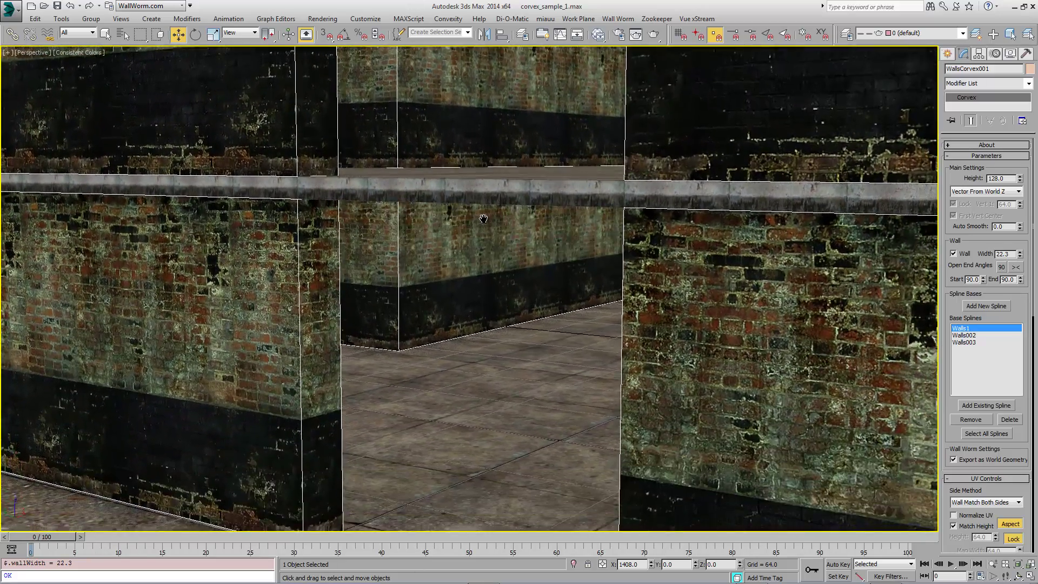
{"action": "middle_click_drag", "start_coordinate": [431, 143], "coordinate": [412, 268]}
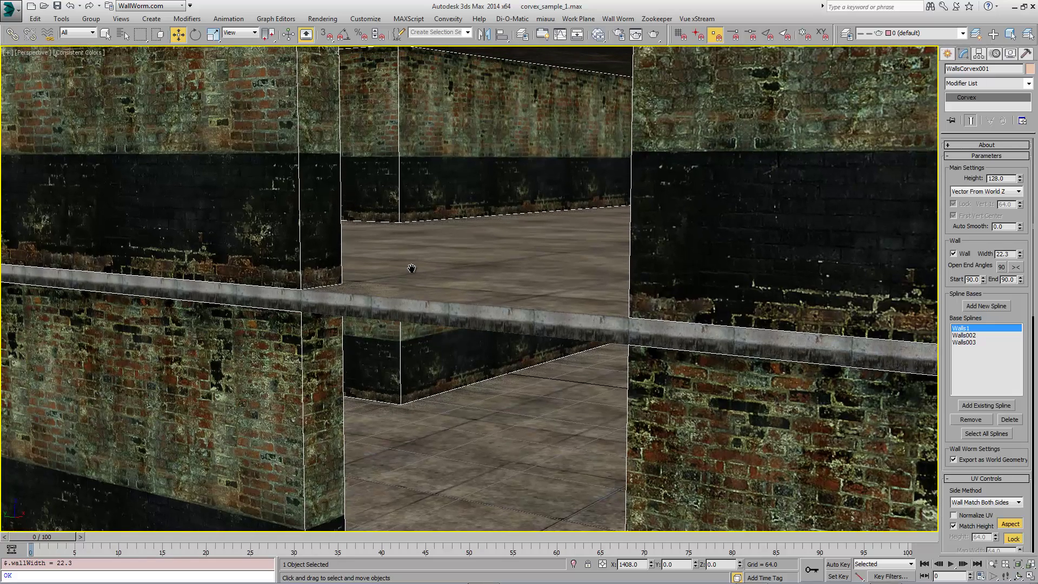
Step: Set the wall width of the building's brick walls, WallsCorvex001, to 22
{"action": "key", "text": "Up"}
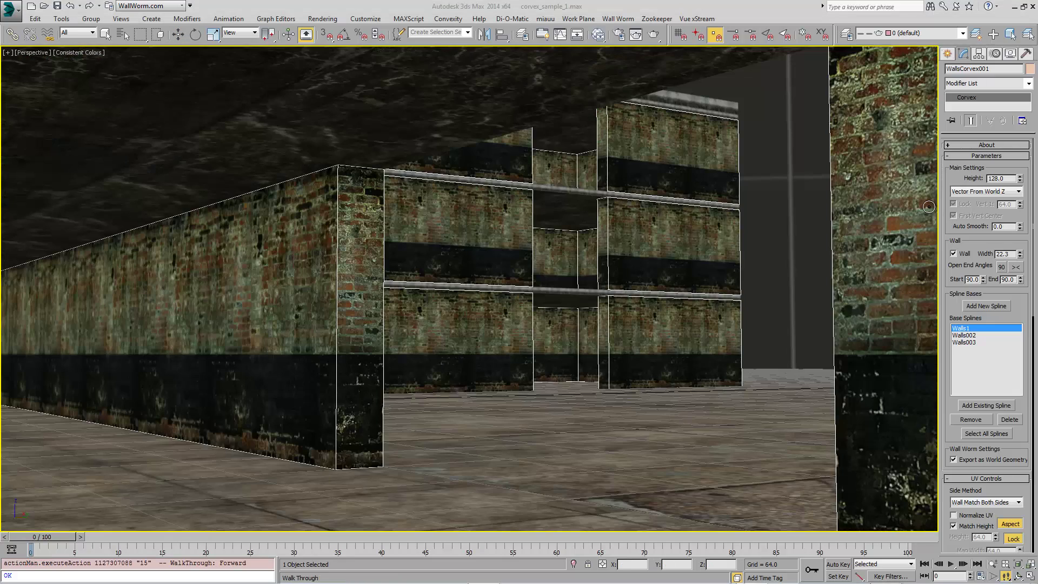
{"action": "left_click_drag", "start_coordinate": [1021, 257], "coordinate": [1020, 141]}
{"action": "left_click_drag", "start_coordinate": [990, 580], "coordinate": [990, 251]}
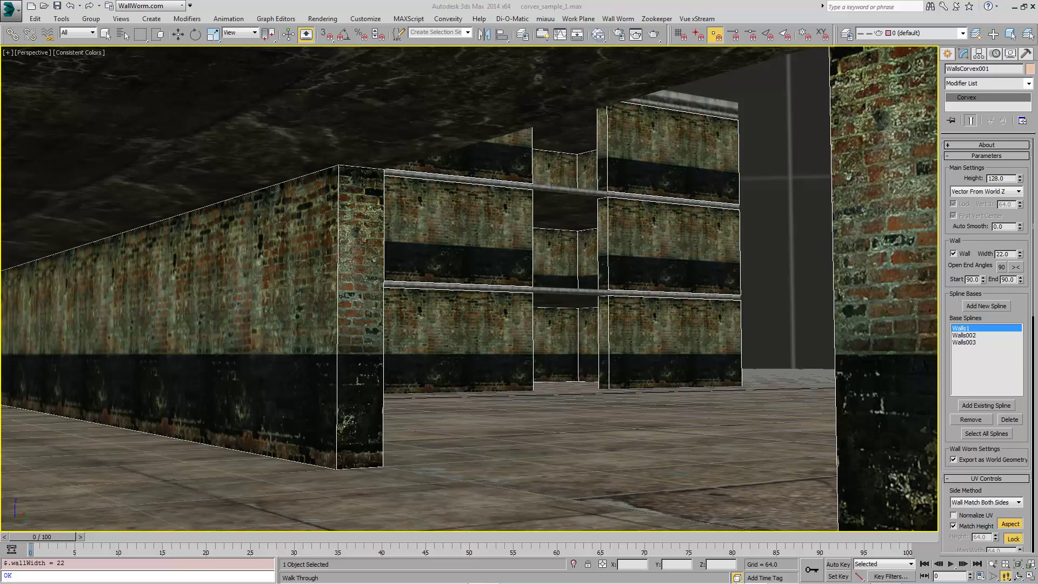
Step: Unhide the helpers so the floor and light sliders show in the viewport, and turn on Select and Manipulate
{"action": "key", "text": "shift+h"}
{"action": "middle_click_drag", "start_coordinate": [770, 327], "coordinate": [884, 304]}
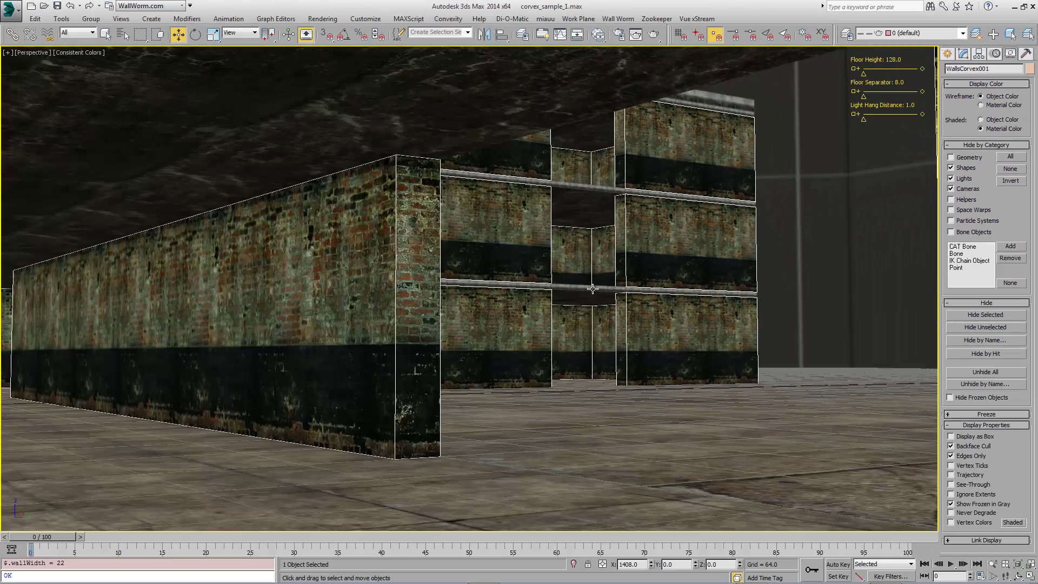
{"action": "left_click", "coordinate": [289, 35]}
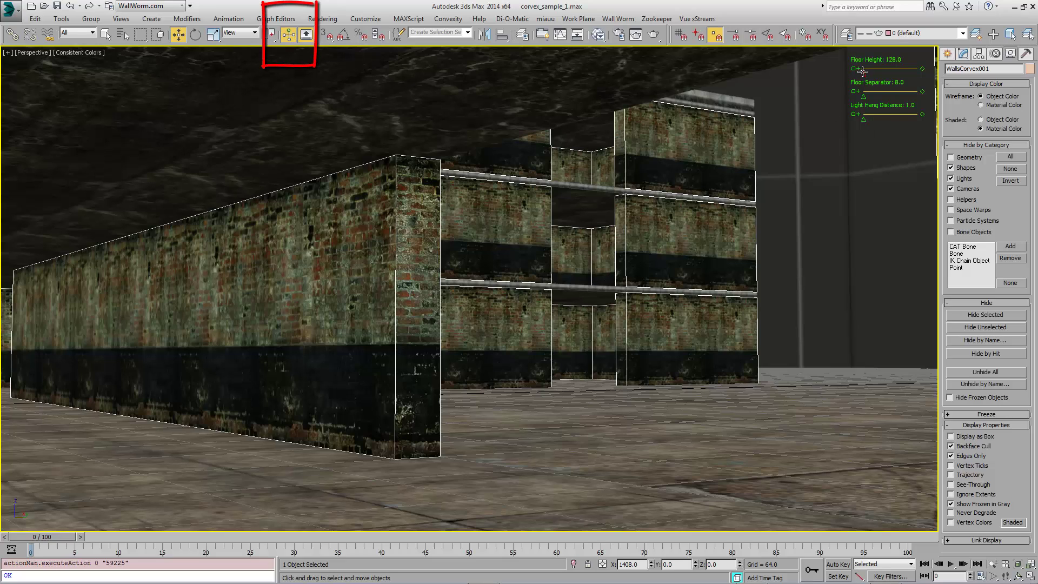
Step: Raise the Floor Height slider to 216 and the Floor Separator slider to 24
{"action": "mouse_move", "coordinate": [869, 72]}
{"action": "left_mouse_down"}
{"action": "mouse_move", "coordinate": [855, 75]}
{"action": "mouse_move", "coordinate": [873, 74]}
{"action": "left_mouse_up"}
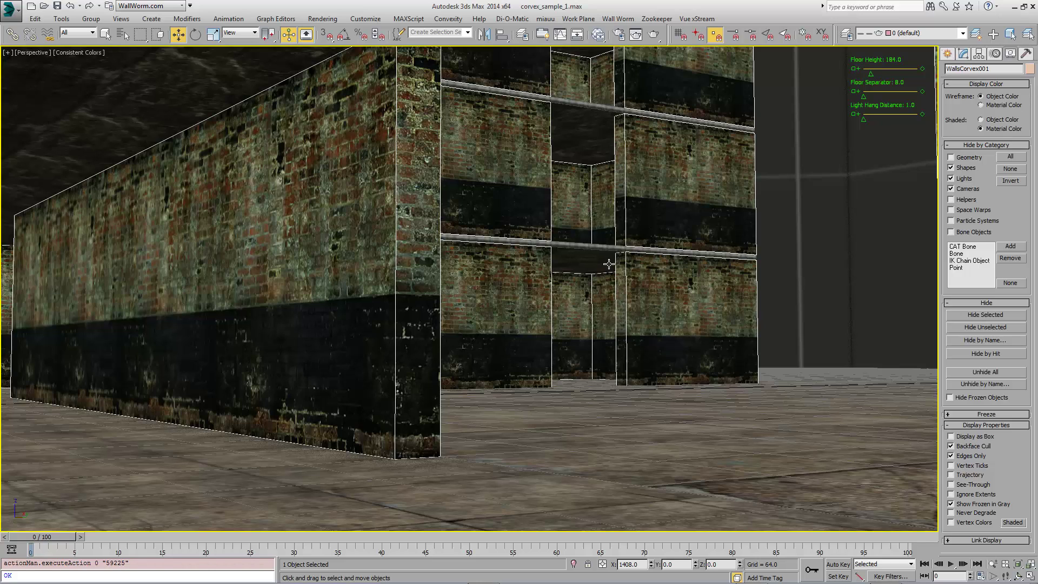
{"action": "left_click_drag", "start_coordinate": [869, 96], "coordinate": [876, 74]}
{"action": "scroll", "coordinate": [633, 180], "scroll_direction": "up", "scroll_amount": 3}
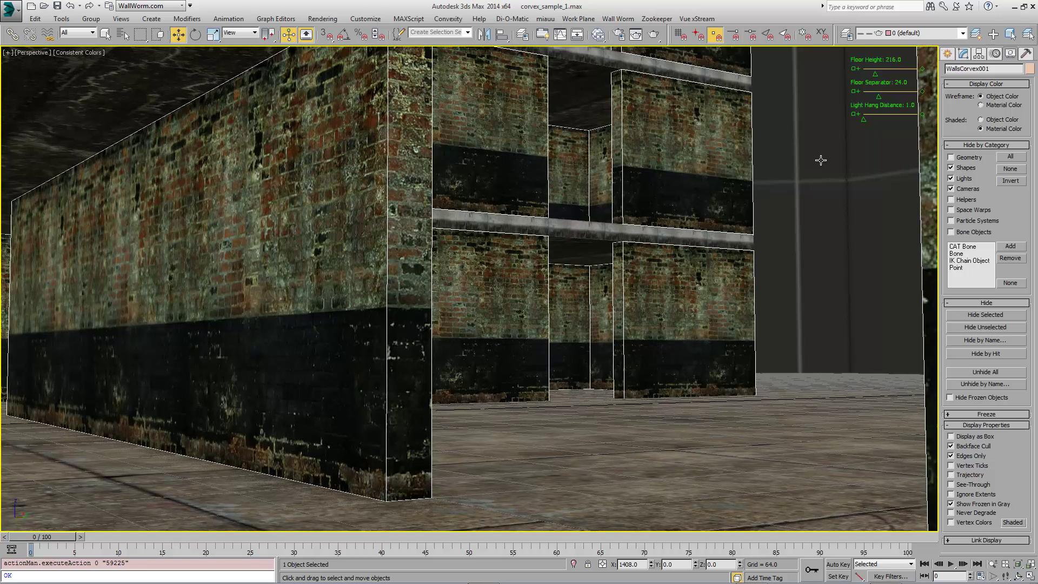
Step: Unhide the lights category and examine the ceiling lights through the upper floor's wall openings
{"action": "left_click_drag", "start_coordinate": [865, 121], "coordinate": [863, 120]}
{"action": "middle_click_drag", "start_coordinate": [539, 221], "coordinate": [570, 436], "text": "alt"}
{"action": "scroll", "coordinate": [570, 229], "scroll_direction": "down", "scroll_amount": 5}
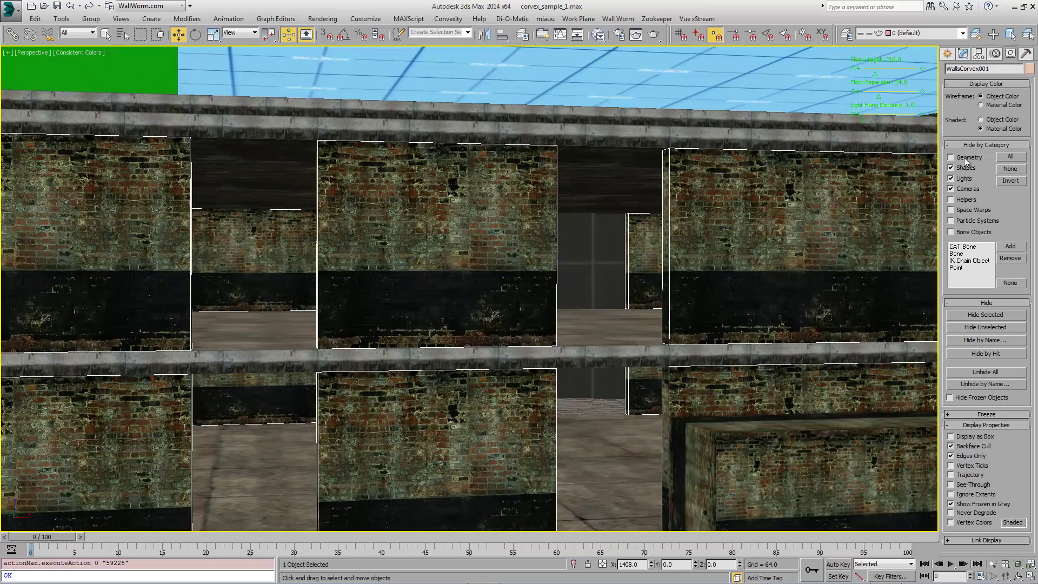
{"action": "left_click", "coordinate": [950, 180]}
{"action": "middle_click_drag", "start_coordinate": [582, 301], "coordinate": [615, 298], "text": "alt"}
{"action": "scroll", "coordinate": [615, 298], "scroll_direction": "up", "scroll_amount": 5}
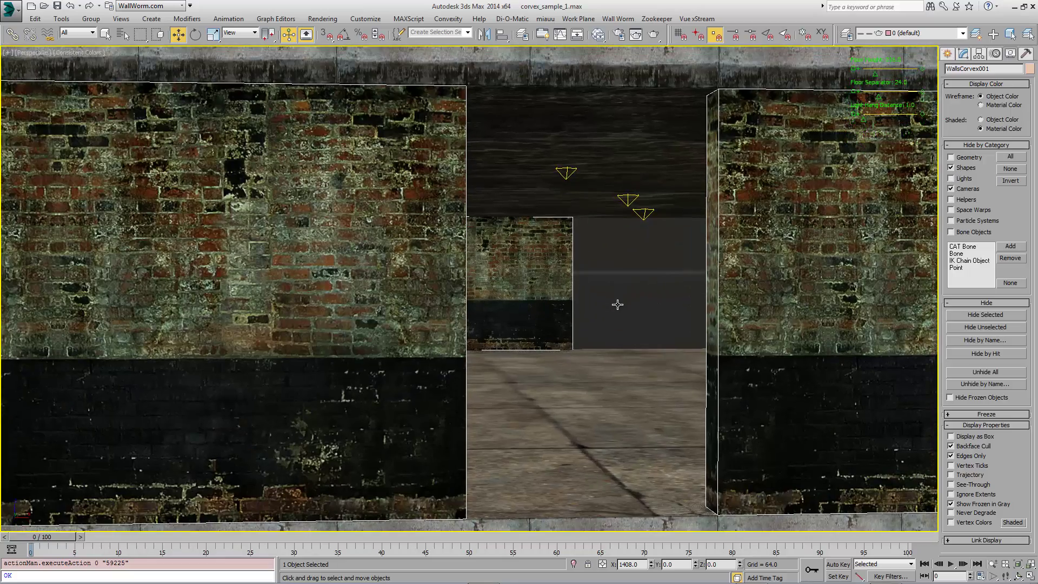
{"action": "scroll", "coordinate": [804, 171], "scroll_direction": "down", "scroll_amount": 6}
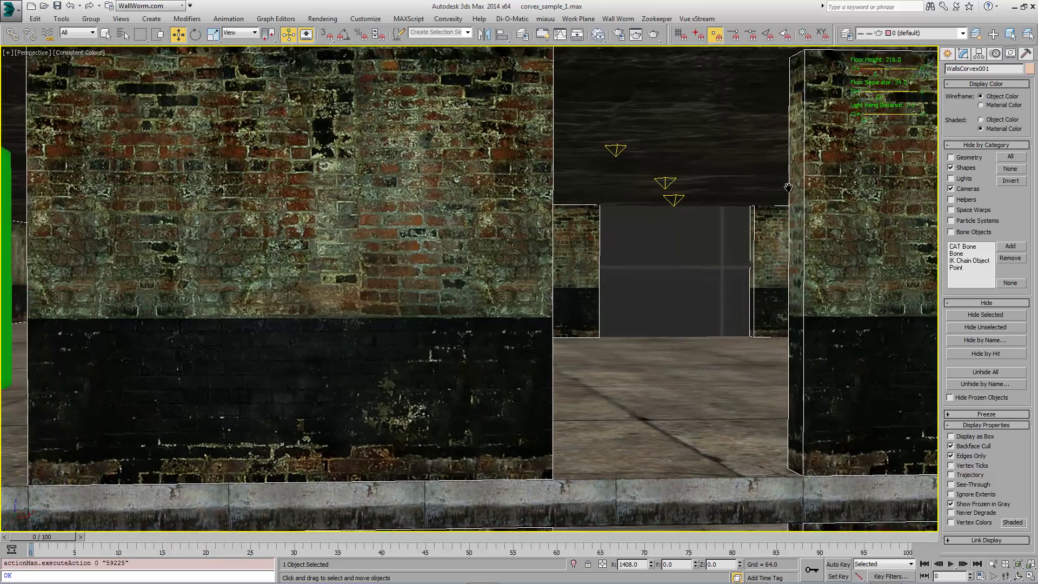
{"action": "scroll", "coordinate": [797, 178], "scroll_direction": "down", "scroll_amount": 2}
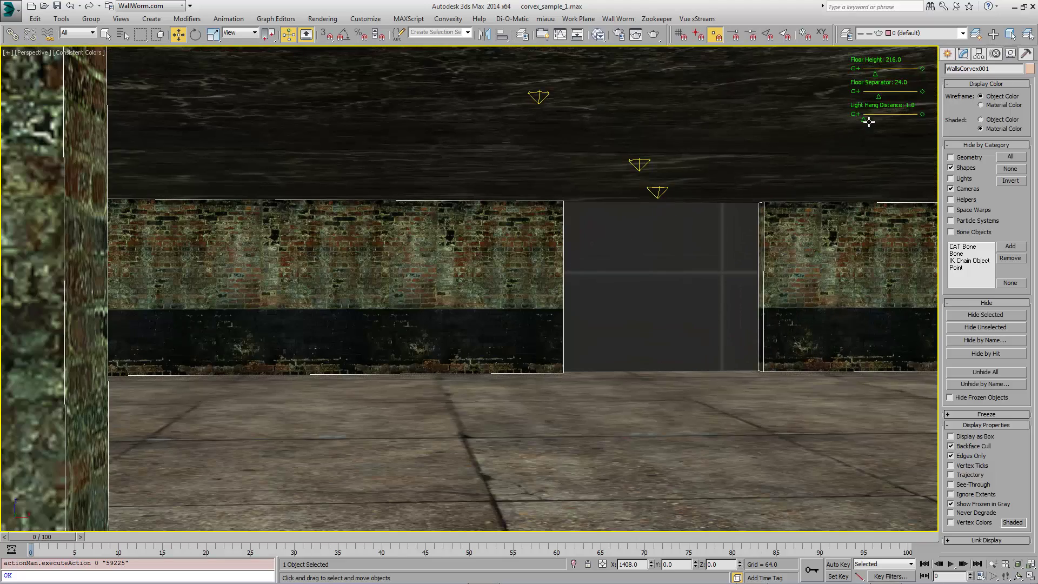
Step: Increase the Light Hang Distance slider to lower the ceiling lights, and bring it back to 1.0
{"action": "mouse_move", "coordinate": [865, 119]}
{"action": "left_mouse_down"}
{"action": "mouse_move", "coordinate": [919, 120]}
{"action": "mouse_move", "coordinate": [837, 119]}
{"action": "mouse_move", "coordinate": [925, 120]}
{"action": "mouse_move", "coordinate": [831, 118]}
{"action": "mouse_move", "coordinate": [919, 120]}
{"action": "mouse_move", "coordinate": [850, 124]}
{"action": "mouse_move", "coordinate": [875, 123]}
{"action": "left_mouse_up"}
{"action": "middle_click_drag", "start_coordinate": [747, 321], "coordinate": [734, 89]}
{"action": "left_click_drag", "start_coordinate": [872, 119], "coordinate": [851, 121]}
{"action": "middle_click_drag", "start_coordinate": [746, 199], "coordinate": [743, 271]}
{"action": "middle_click_drag", "start_coordinate": [618, 223], "coordinate": [657, 263]}
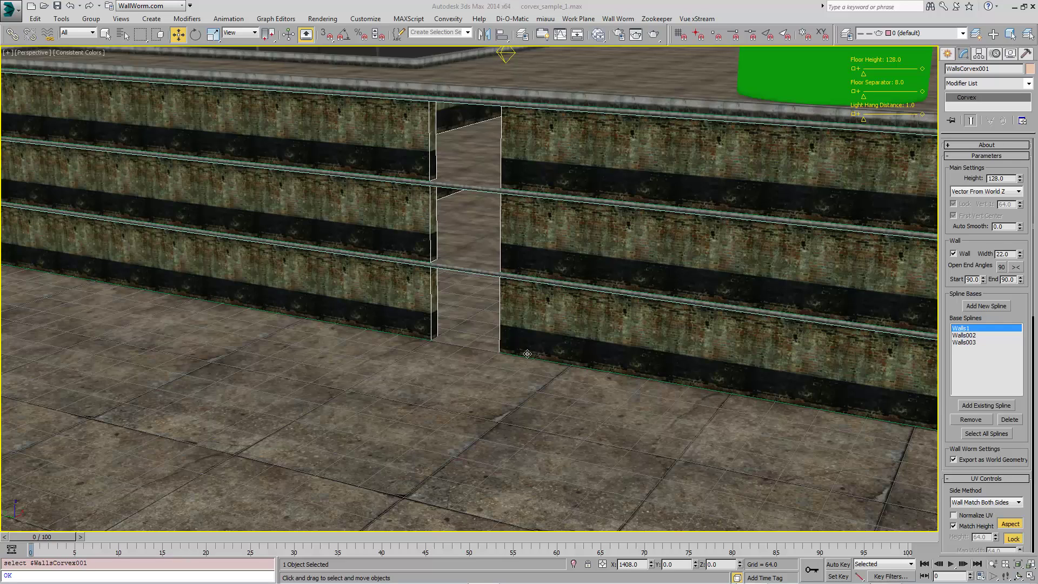
Step: Open the Walls1 base spline and draw a grid-snapped line from the doorway's right edge outward to X -896, Y 1152
{"action": "double_click", "coordinate": [961, 329]}
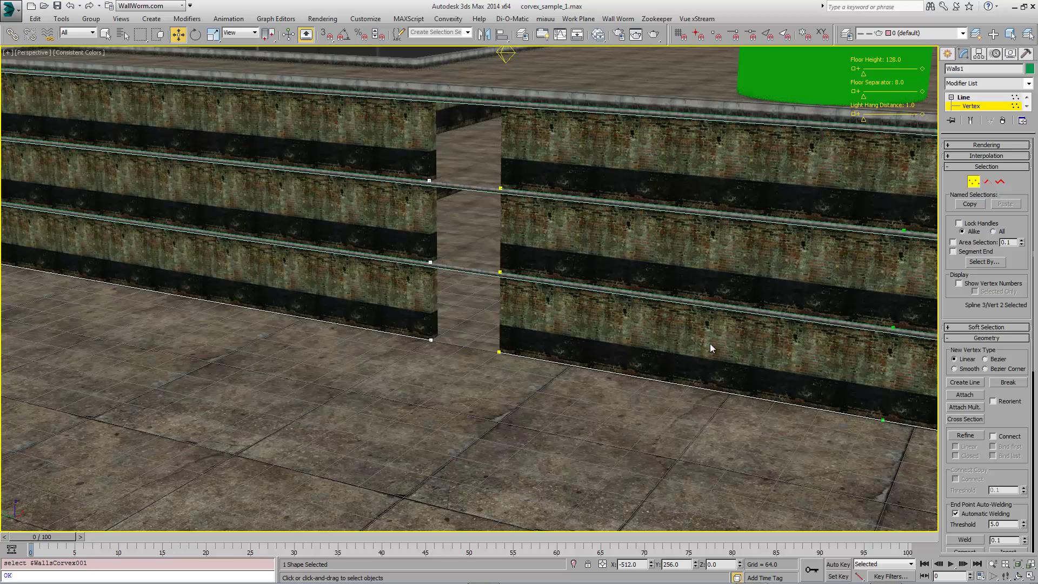
{"action": "left_click", "coordinate": [965, 383]}
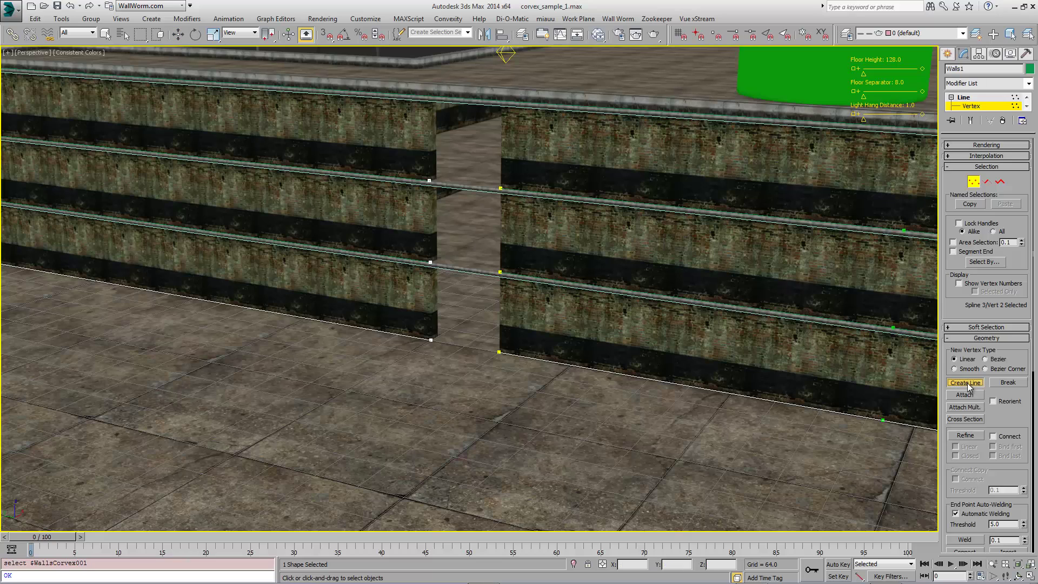
{"action": "left_click", "coordinate": [681, 34]}
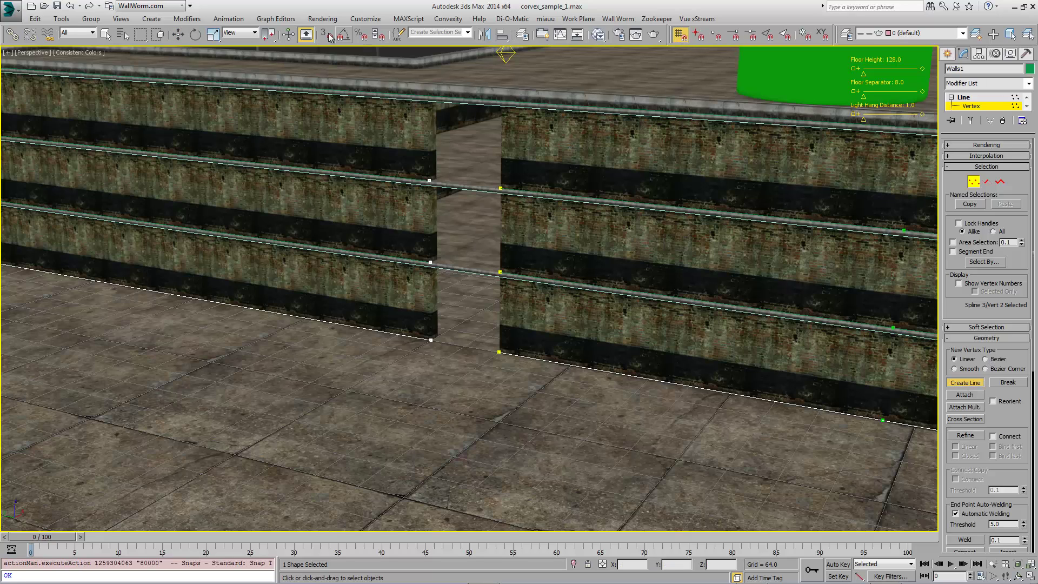
{"action": "left_click", "coordinate": [499, 353]}
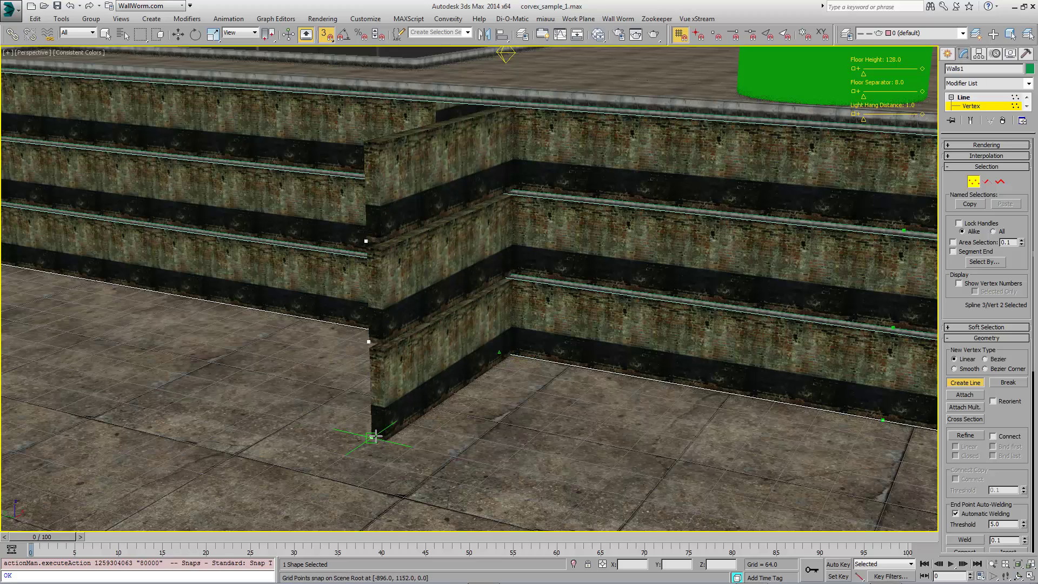
{"action": "left_click", "coordinate": [373, 436]}
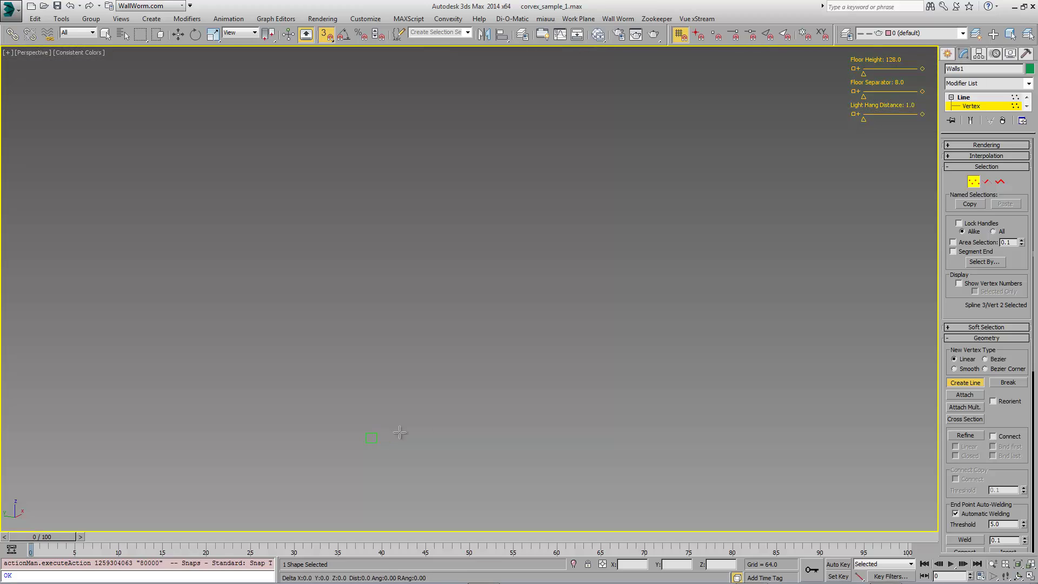
{"action": "right_click", "coordinate": [437, 424]}
Step: Draw a second, parallel wall line in Walls1 outward from the doorway's other edge at X -512, Y 1280
{"action": "middle_click_drag", "start_coordinate": [371, 376], "coordinate": [475, 363], "text": "alt"}
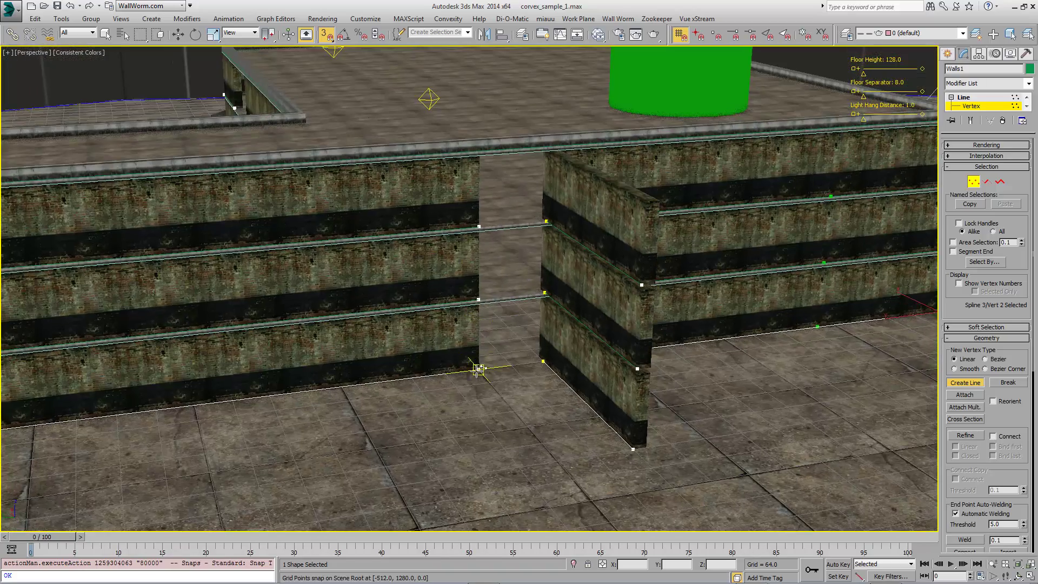
{"action": "left_click", "coordinate": [478, 369]}
{"action": "left_click", "coordinate": [557, 461]}
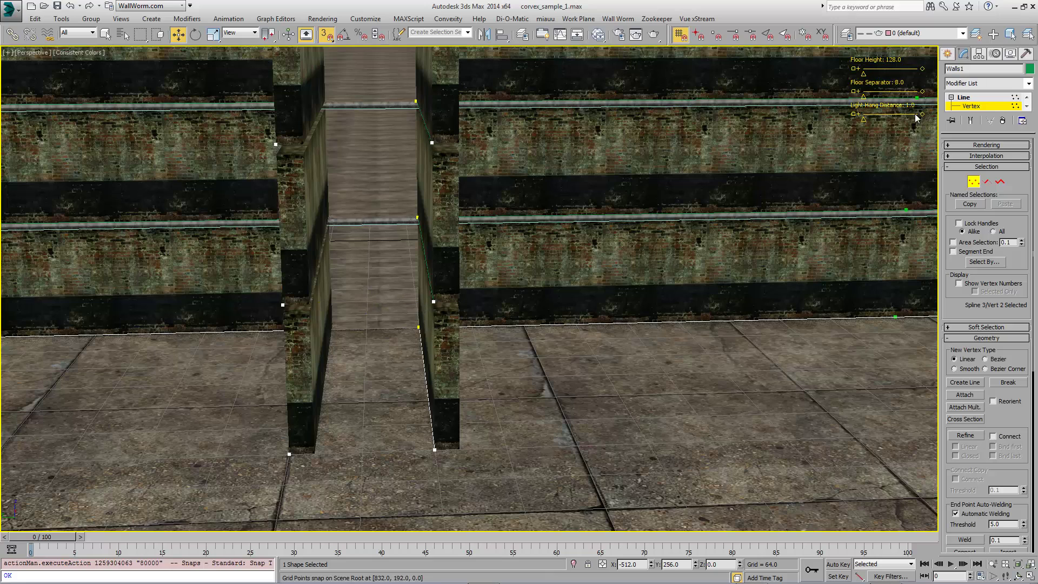
Step: Open FloorCorvex001's Floor base spline and extend its outline with vertex snapping to cover the two projecting walls
{"action": "left_click", "coordinate": [972, 183]}
{"action": "left_click", "coordinate": [363, 292]}
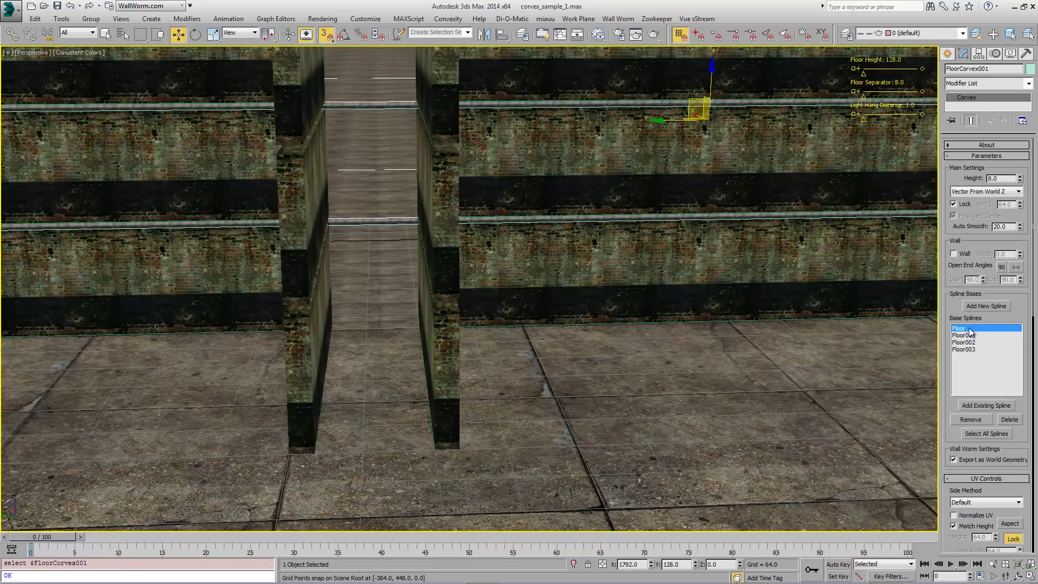
{"action": "double_click", "coordinate": [970, 329]}
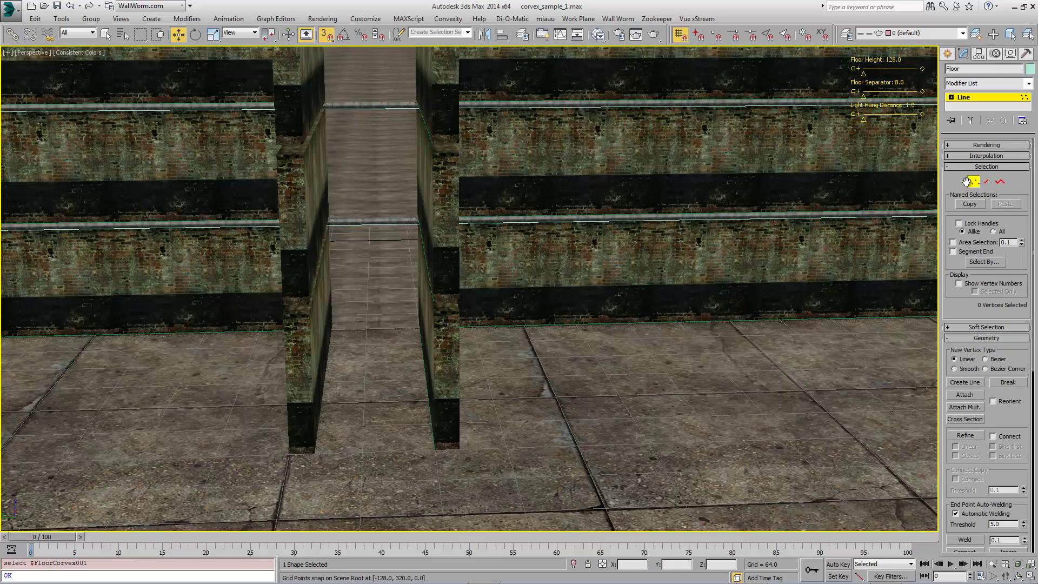
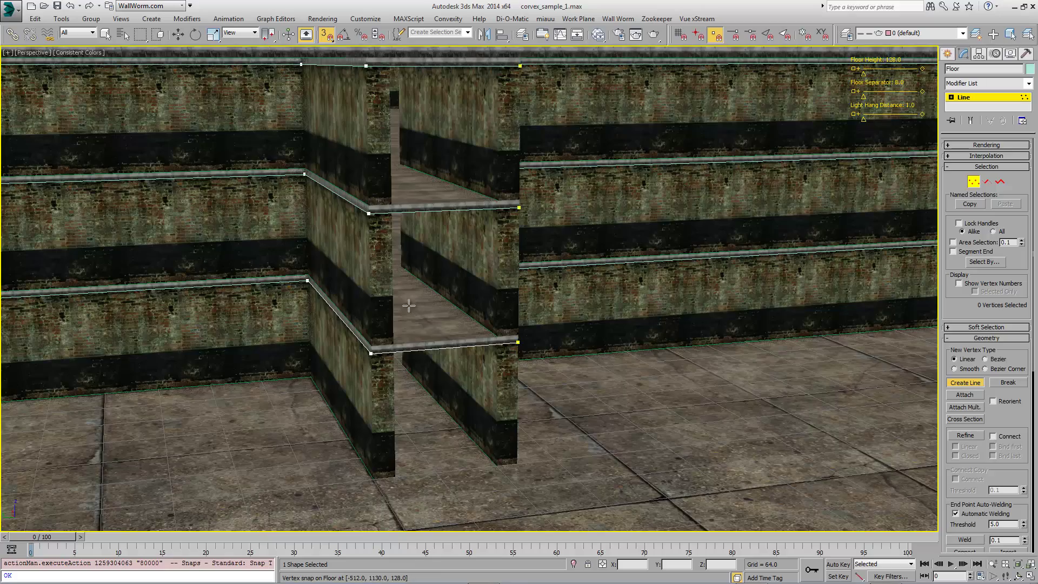
{"action": "scroll", "coordinate": [414, 289], "scroll_direction": "up", "scroll_amount": 6}
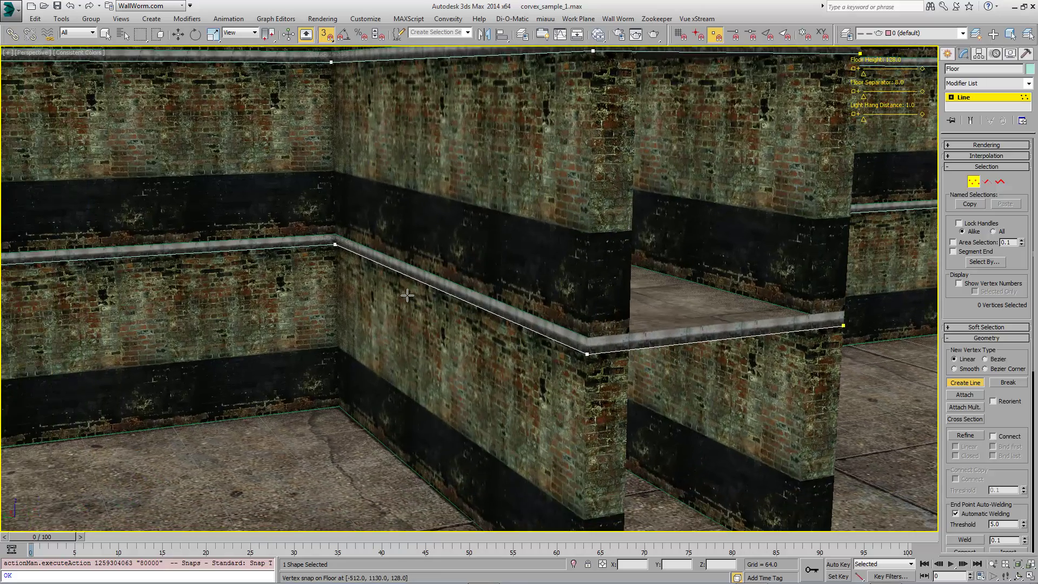
{"action": "middle_click_drag", "start_coordinate": [408, 295], "coordinate": [367, 263], "text": "alt"}
{"action": "scroll", "coordinate": [367, 263], "scroll_direction": "down", "scroll_amount": 5}
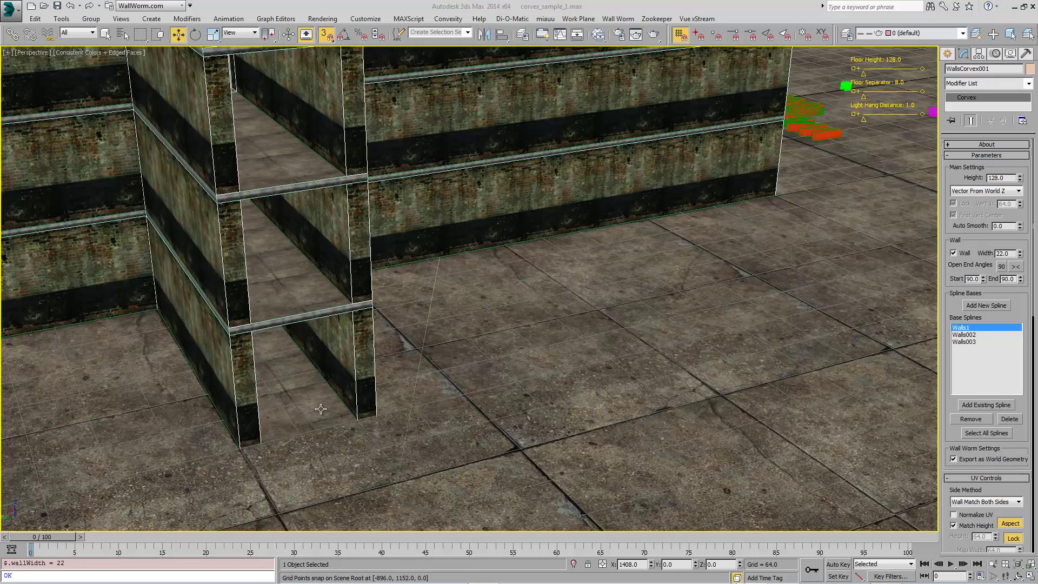
{"action": "left_click", "coordinate": [986, 305]}
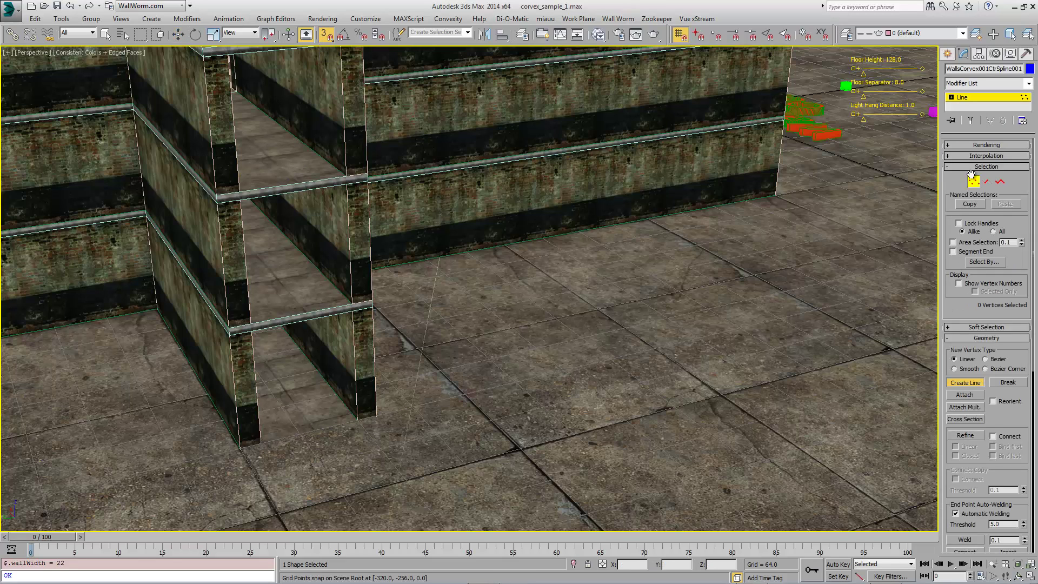
{"action": "left_click", "coordinate": [351, 338]}
{"action": "right_click", "coordinate": [348, 338]}
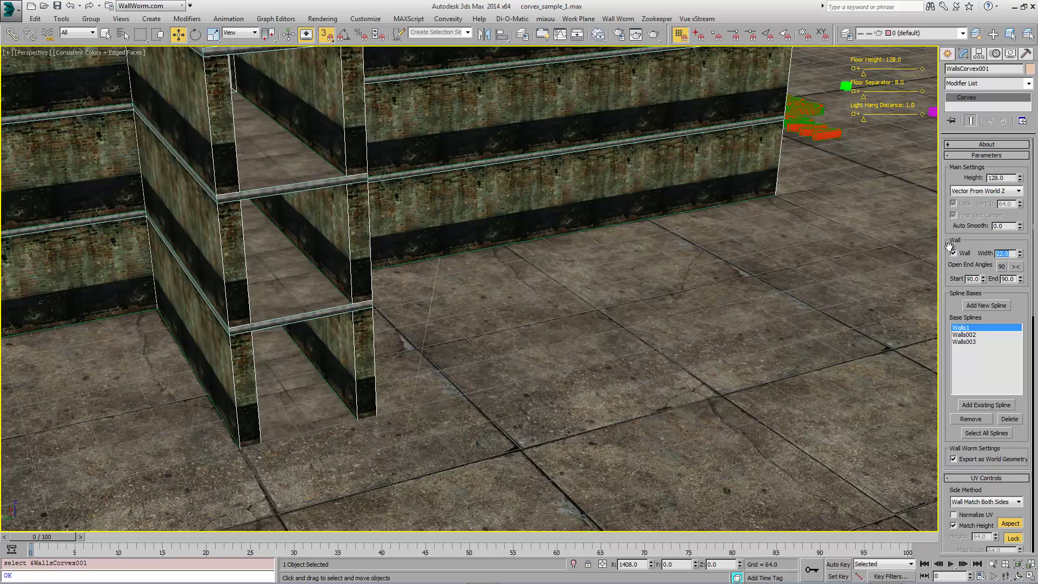
Step: Set WallsCorvex001's wall width to 32 and the home grid spacing to 32
{"action": "type", "text": "32"}
{"action": "key", "text": "Tab"}
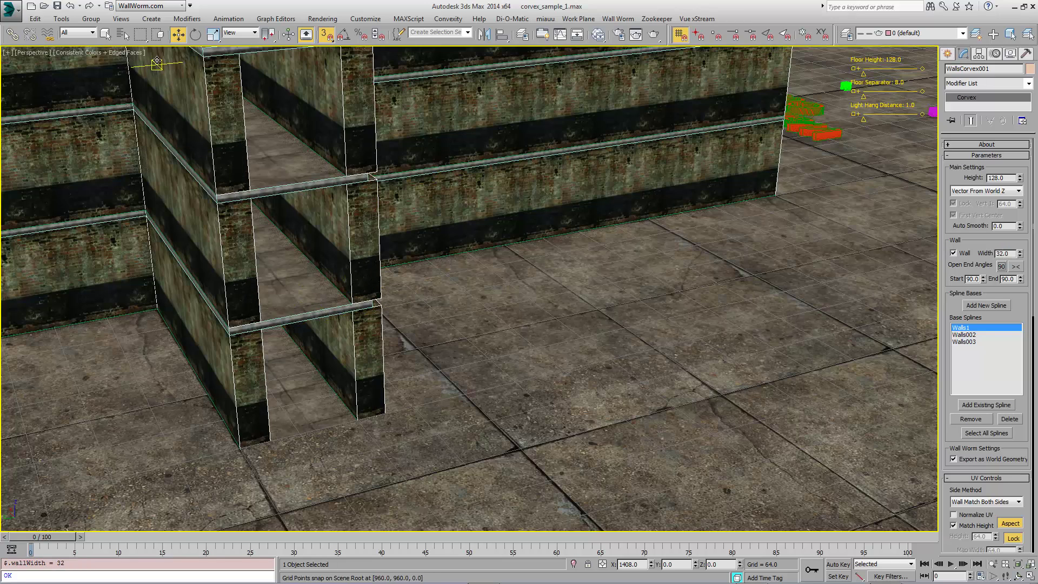
{"action": "right_click", "coordinate": [331, 37]}
{"action": "double_click", "coordinate": [477, 374]}
{"action": "type", "text": "32"}
{"action": "left_click", "coordinate": [517, 342]}
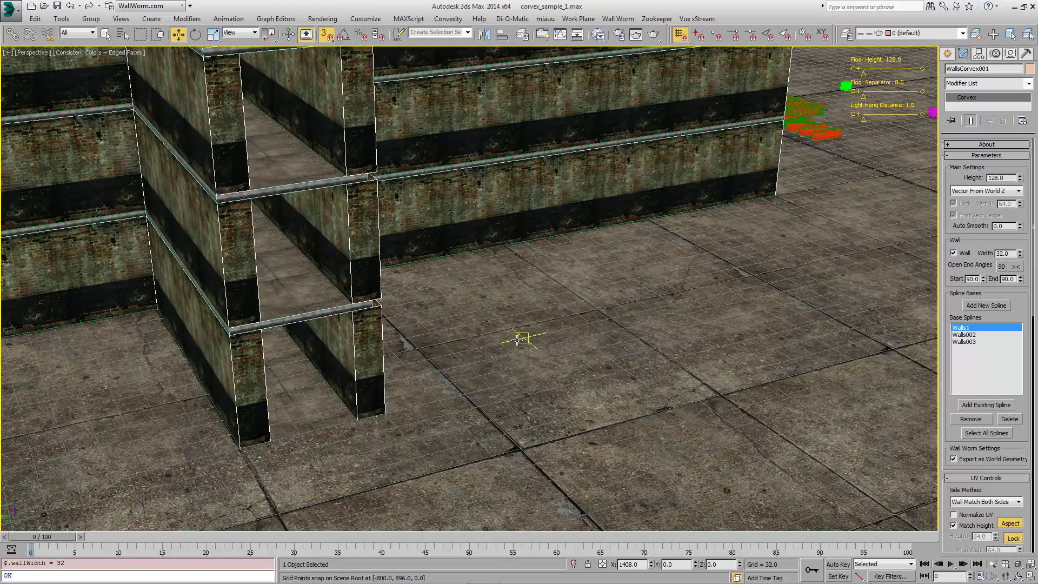
Step: Add a new base spline to WallsCorvex001 and draw its first 256-unit segment outward from the left projecting wall's outer corner
{"action": "middle_click_drag", "start_coordinate": [320, 186], "coordinate": [334, 270], "text": "alt"}
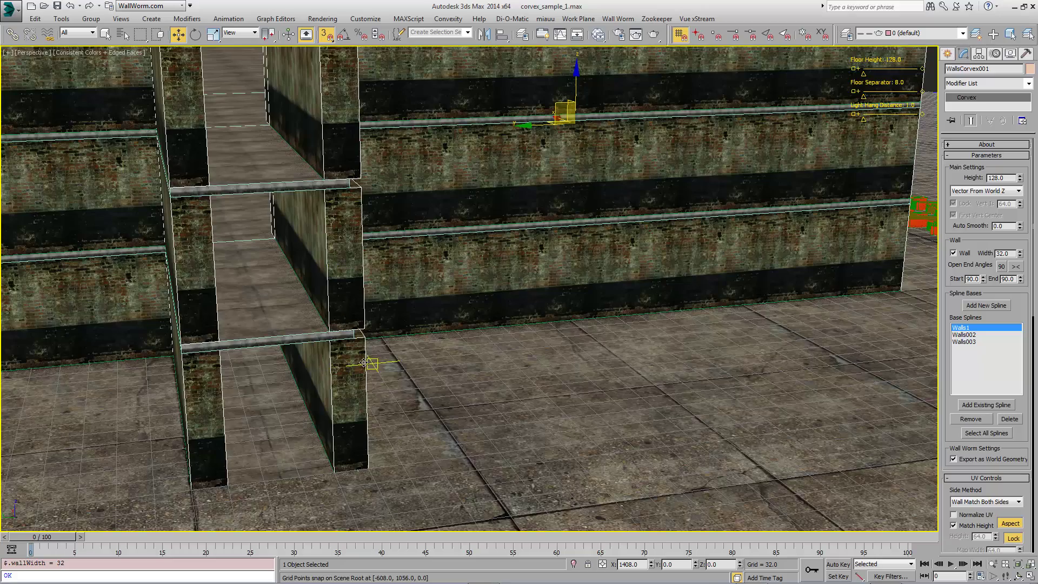
{"action": "middle_click_drag", "start_coordinate": [462, 392], "coordinate": [488, 364]}
{"action": "left_click", "coordinate": [272, 356]}
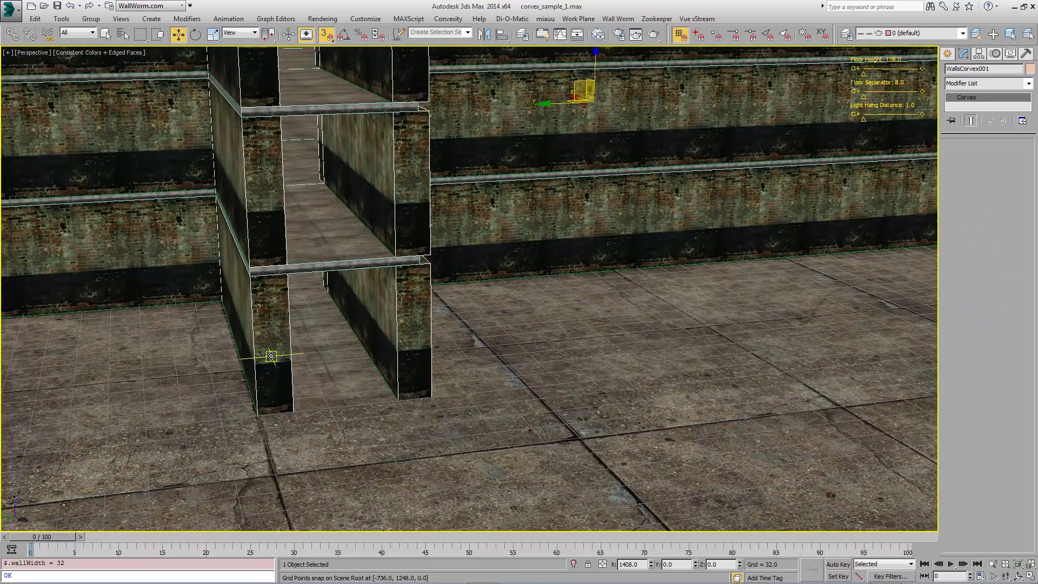
{"action": "middle_click_drag", "start_coordinate": [319, 379], "coordinate": [339, 320], "text": "alt"}
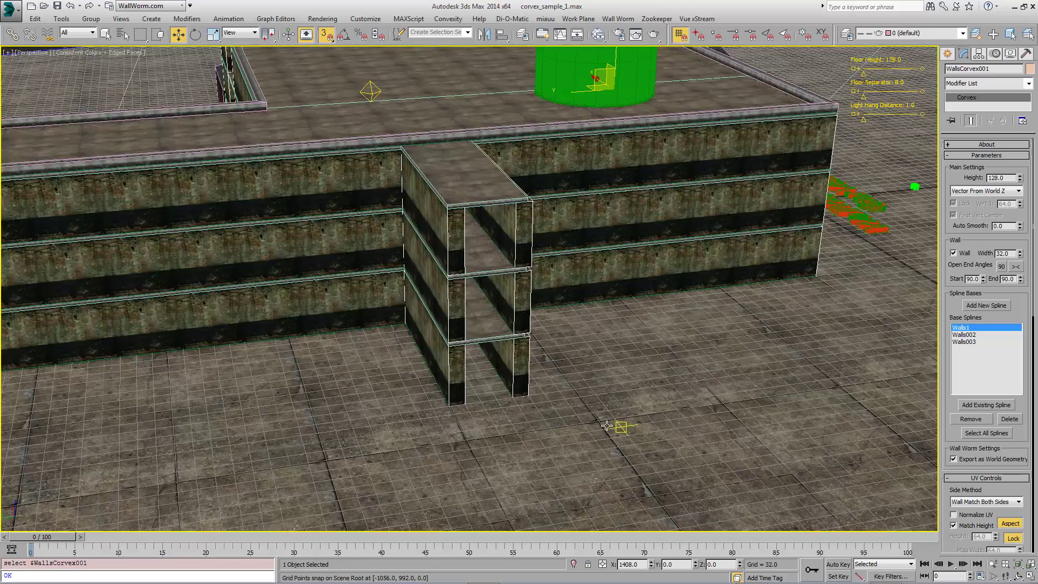
{"action": "scroll", "coordinate": [621, 426], "scroll_direction": "down", "scroll_amount": 4}
{"action": "scroll", "coordinate": [551, 415], "scroll_direction": "up", "scroll_amount": 1}
{"action": "middle_click_drag", "start_coordinate": [542, 358], "coordinate": [517, 328]}
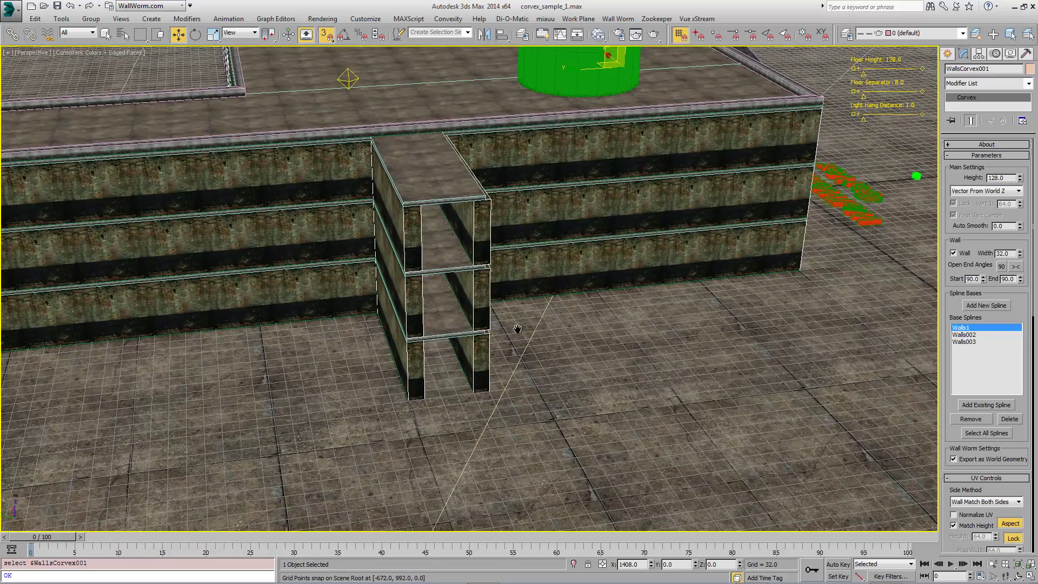
{"action": "left_click", "coordinate": [990, 306]}
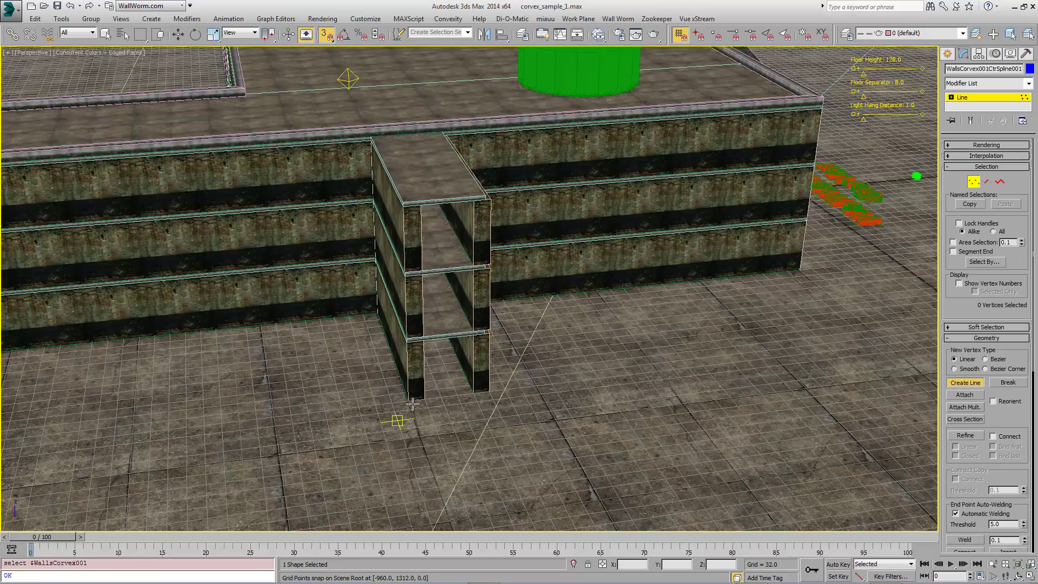
{"action": "left_click", "coordinate": [408, 402]}
{"action": "left_click", "coordinate": [435, 475]}
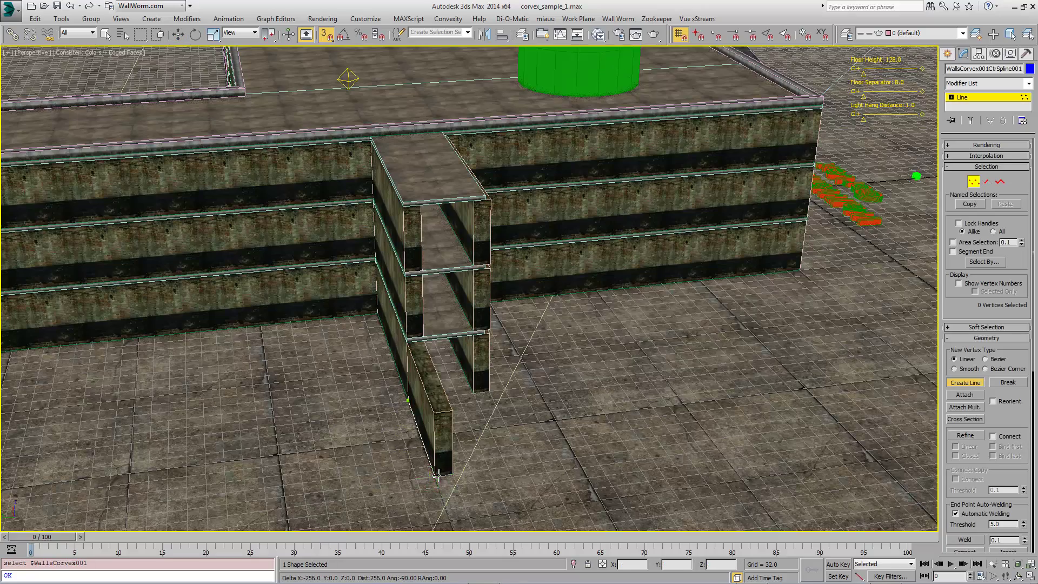
Step: Continue the new wall spline from its first segment with four more grid-snapped points, forming one half of the room outline
{"action": "left_click", "coordinate": [594, 454]}
{"action": "left_click", "coordinate": [620, 494]}
{"action": "left_click", "coordinate": [726, 481]}
{"action": "middle_click_drag", "start_coordinate": [726, 481], "coordinate": [452, 385], "text": "alt"}
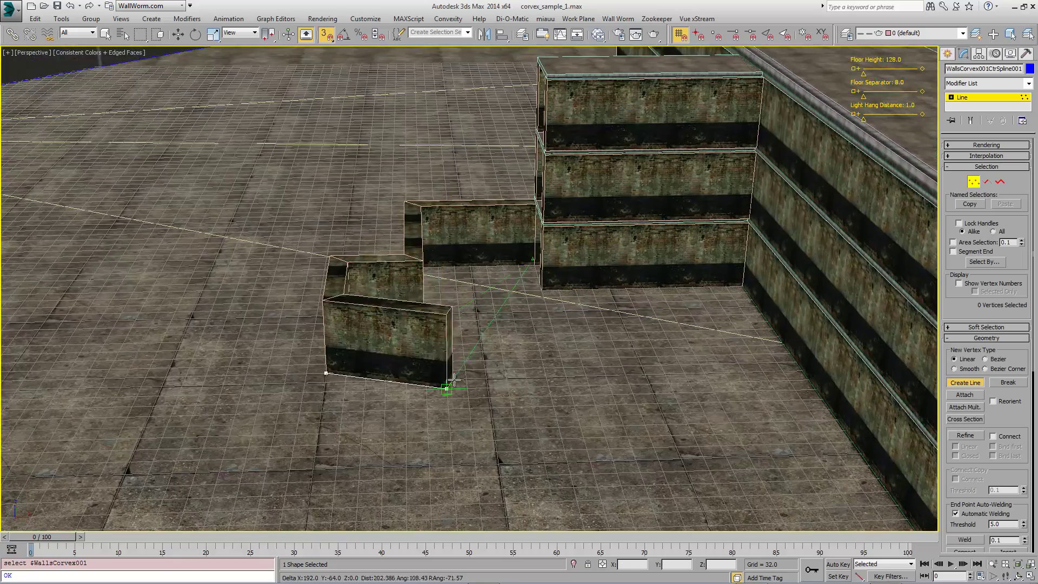
{"action": "left_click", "coordinate": [450, 371]}
Step: Draw a second grid-snapped wall spline from the other projecting wall's corner around the room's other half, leaving a front opening, and finish line creation
{"action": "left_click", "coordinate": [540, 288]}
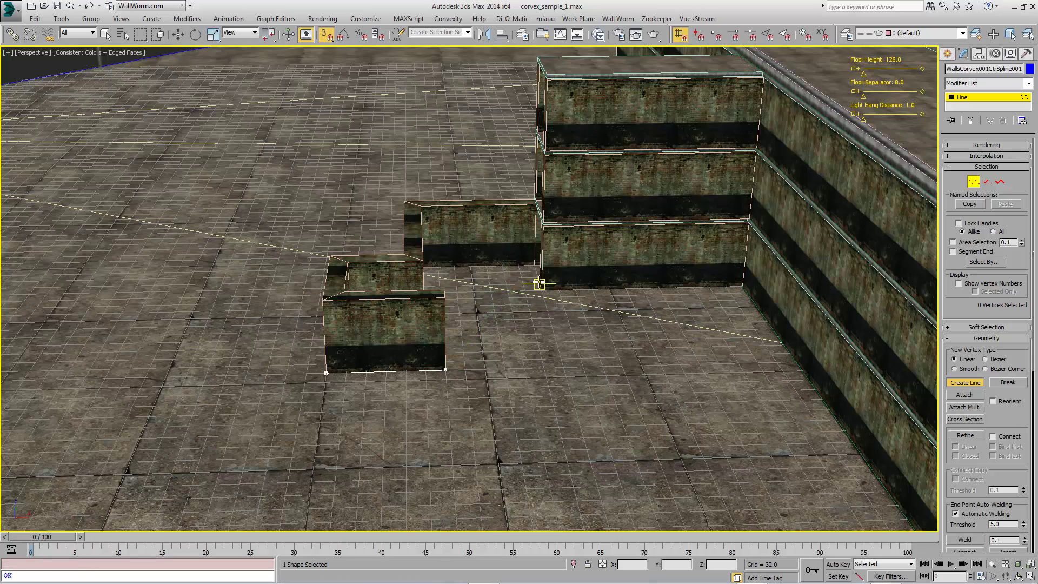
{"action": "left_click", "coordinate": [473, 285]}
{"action": "left_click", "coordinate": [477, 312]}
{"action": "left_click", "coordinate": [583, 310]}
{"action": "left_click", "coordinate": [604, 367]}
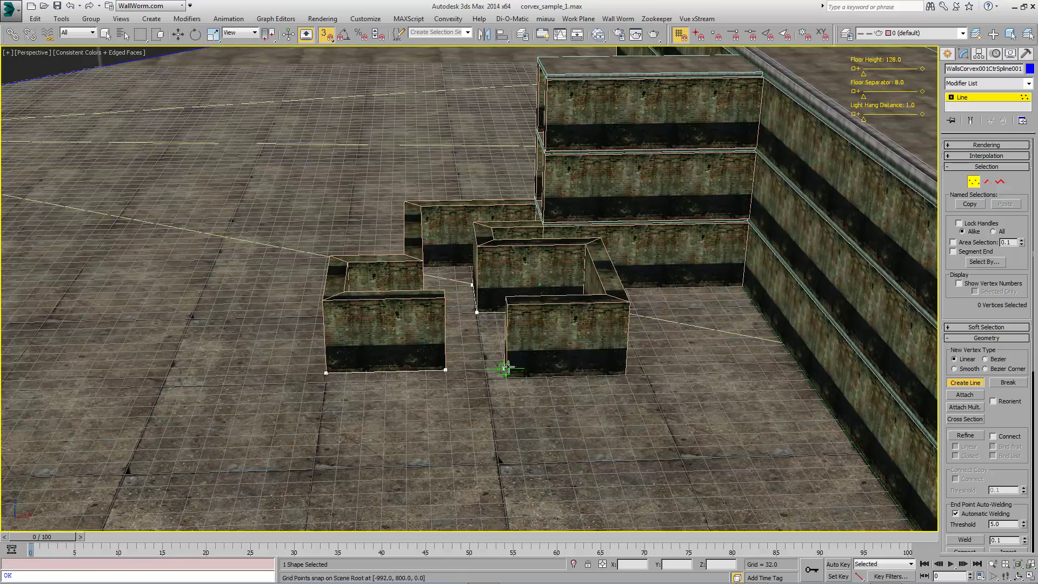
{"action": "left_click", "coordinate": [507, 368]}
{"action": "right_click", "coordinate": [507, 368]}
{"action": "scroll", "coordinate": [517, 364], "scroll_direction": "up", "scroll_amount": 6}
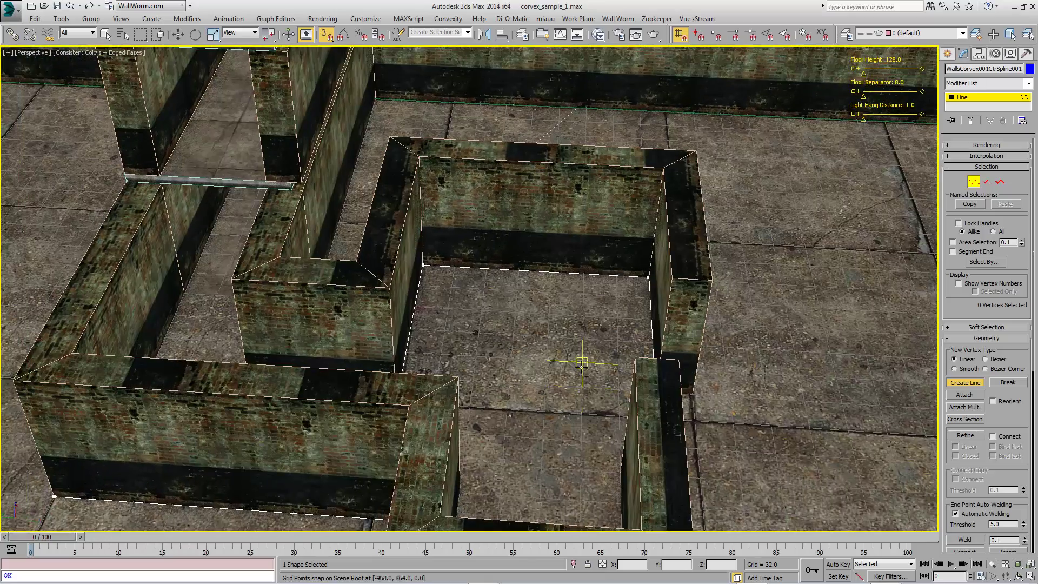
{"action": "right_click", "coordinate": [641, 363]}
Step: Move the second spline's front corner vertex 32 units in Y and adjust its end vertex beside the opening to line up the front walls
{"action": "middle_click_drag", "start_coordinate": [641, 363], "coordinate": [463, 347]}
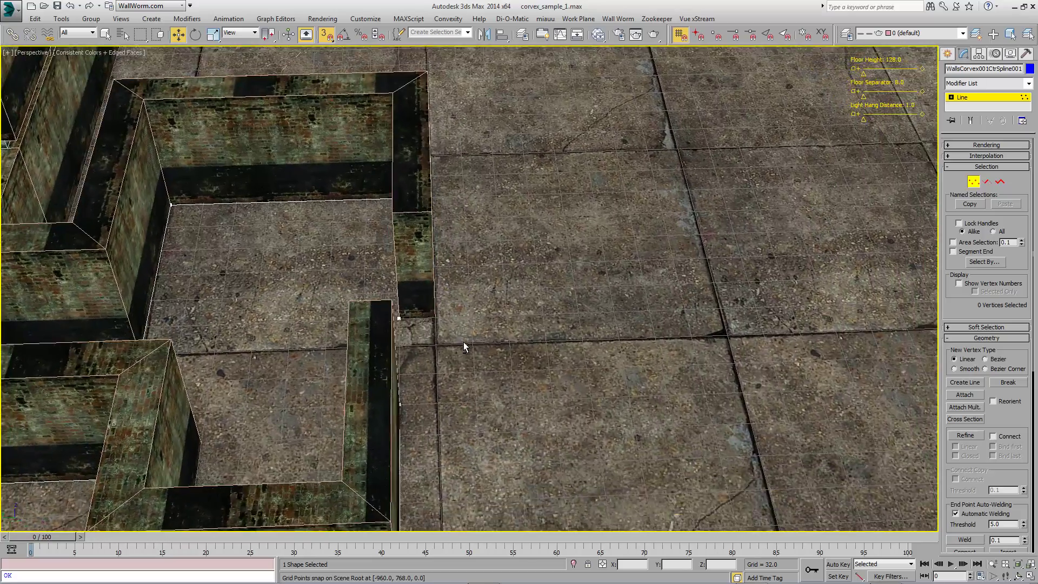
{"action": "middle_click_drag", "start_coordinate": [216, 309], "coordinate": [470, 347]}
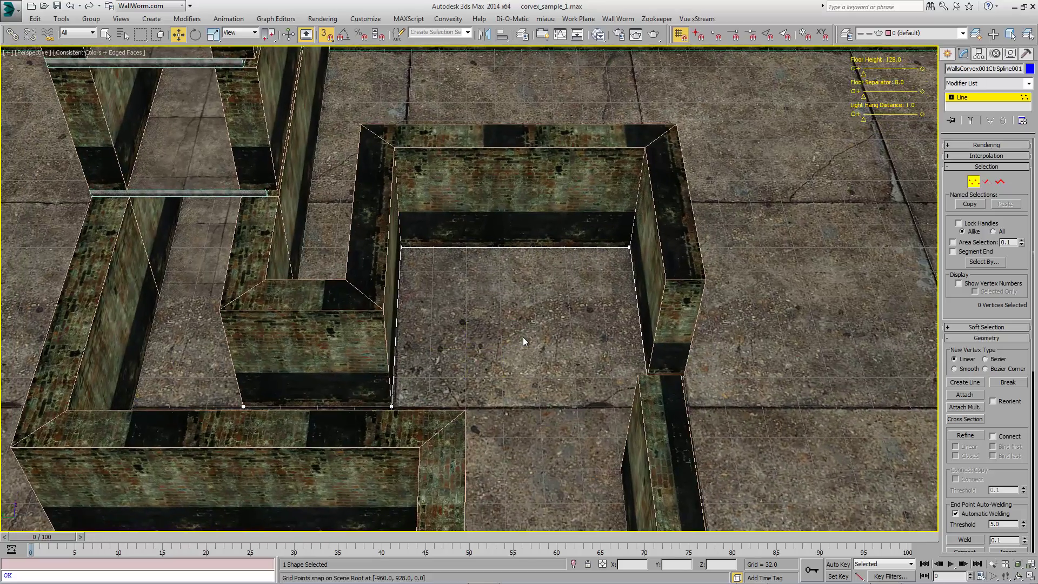
{"action": "left_click_drag", "start_coordinate": [629, 247], "coordinate": [597, 247]}
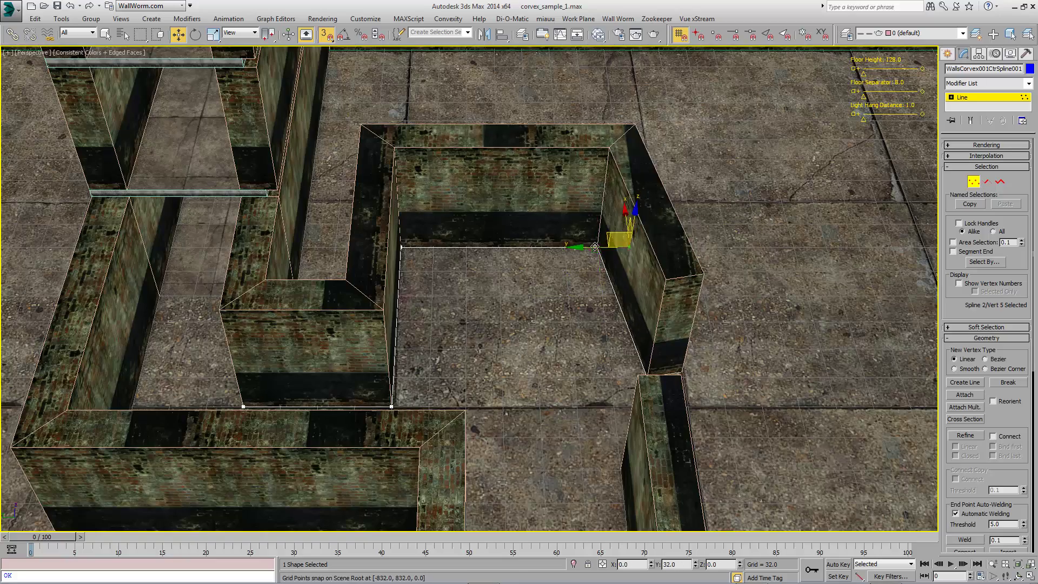
{"action": "middle_click_drag", "start_coordinate": [597, 247], "coordinate": [579, 154]}
{"action": "middle_click_drag", "start_coordinate": [579, 154], "coordinate": [565, 178], "text": "alt"}
{"action": "left_click", "coordinate": [599, 296]}
{"action": "middle_click_drag", "start_coordinate": [599, 297], "coordinate": [534, 283], "text": "alt"}
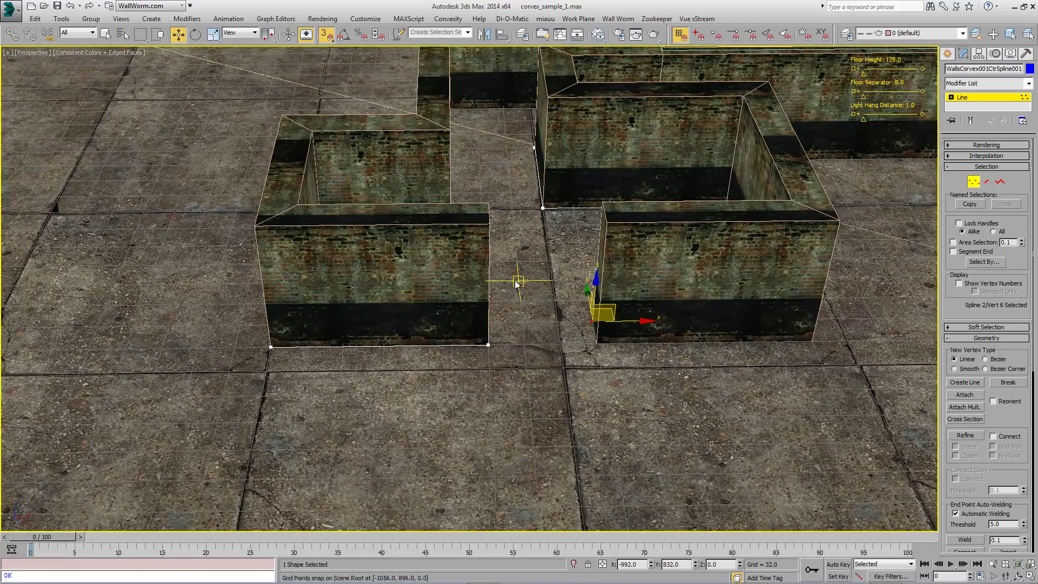
{"action": "left_click_drag", "start_coordinate": [620, 322], "coordinate": [586, 340]}
{"action": "middle_click_drag", "start_coordinate": [585, 342], "coordinate": [455, 280], "text": "alt"}
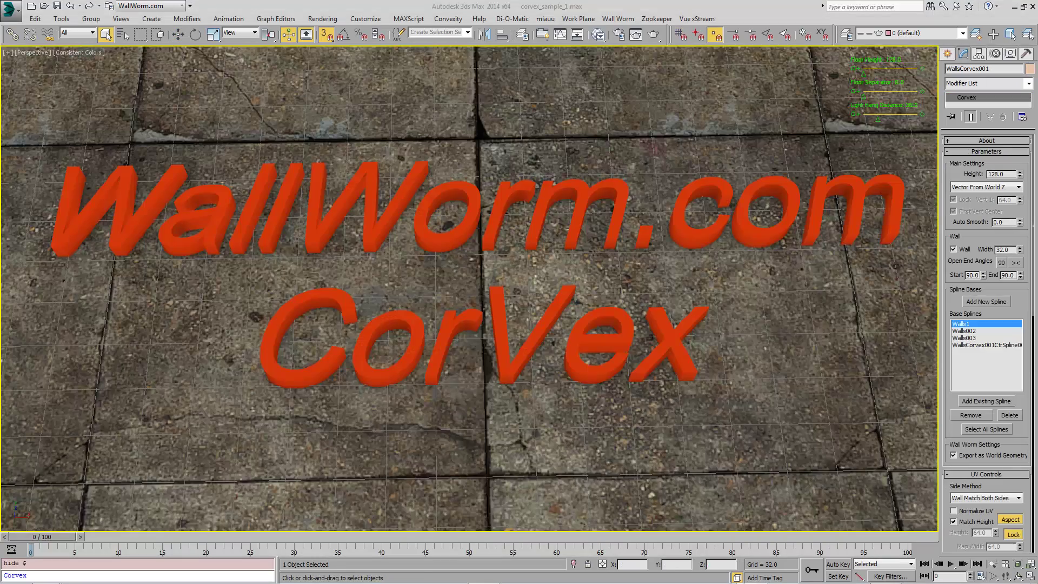